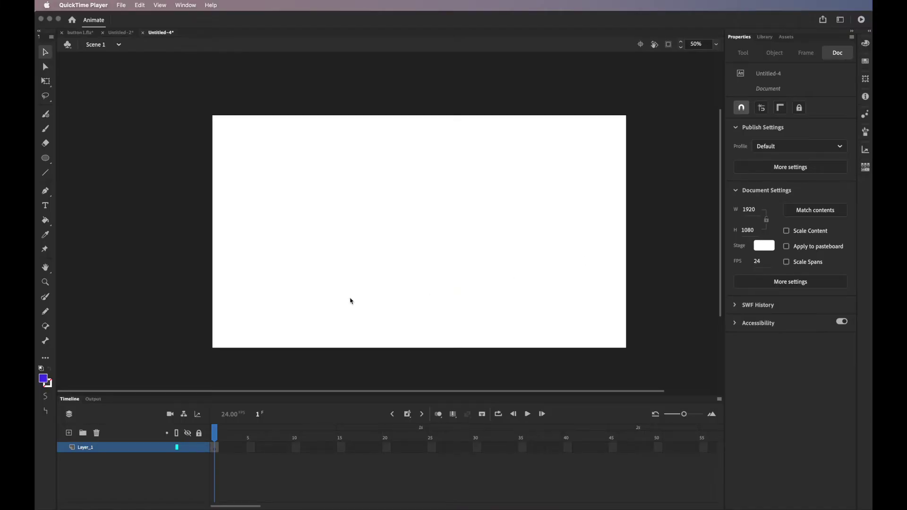
- Draw a #6633FF purple rectangle spanning the full 1920×1080 stage
click(47, 162)
click(46, 162)
click(71, 156)
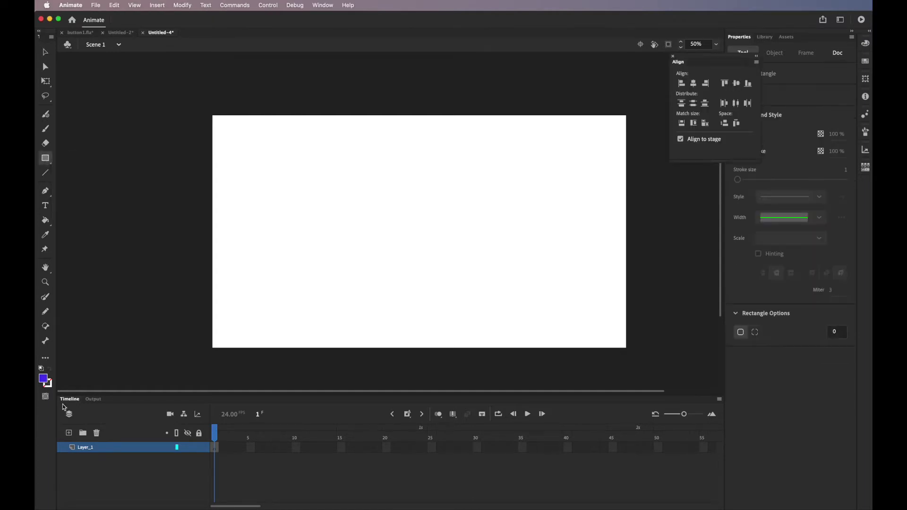
click(44, 379)
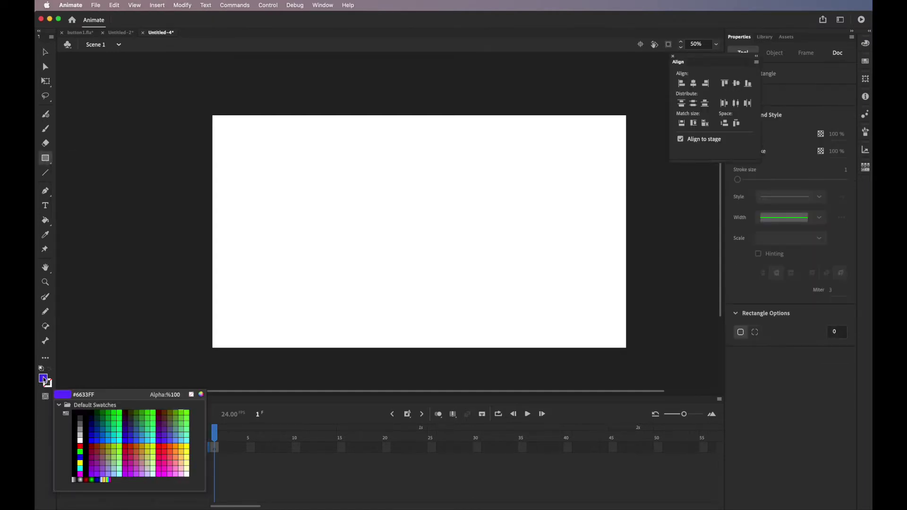
click(165, 440)
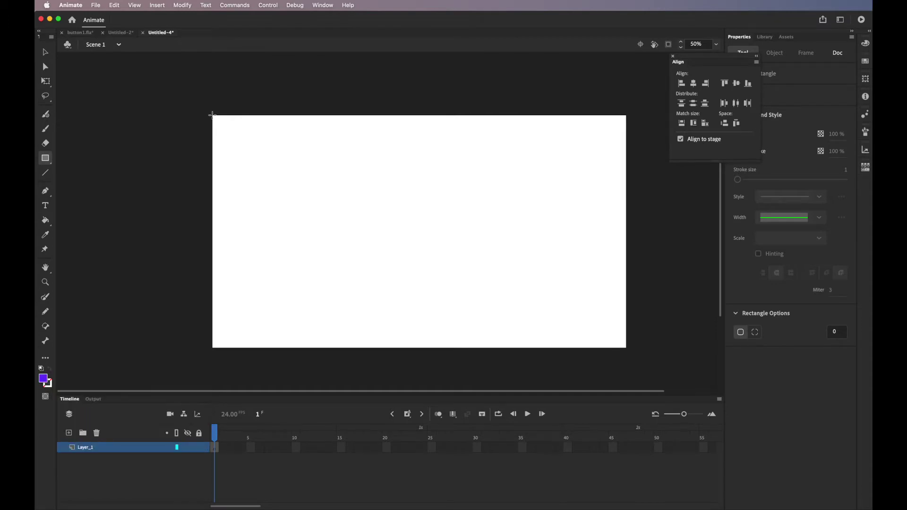
mouse_move(212, 115)
mouse_down()
mouse_move(581, 345)
mouse_move(627, 348)
mouse_up()
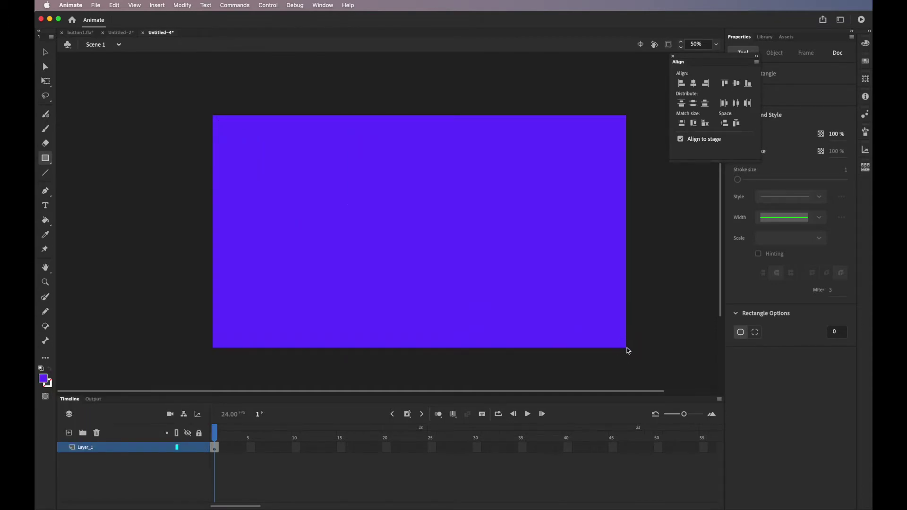
- Rename the purple rectangle's layer to Background
double_click(85, 446)
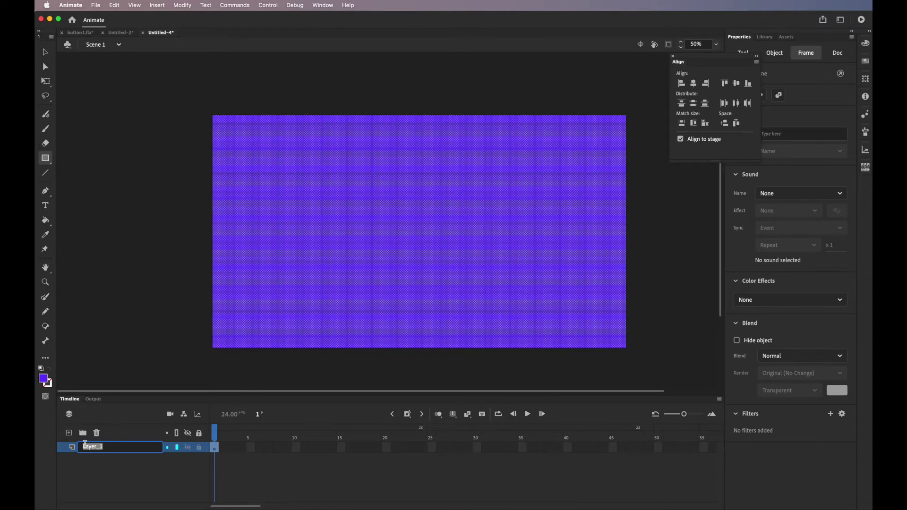
text(Background)
key(Return)
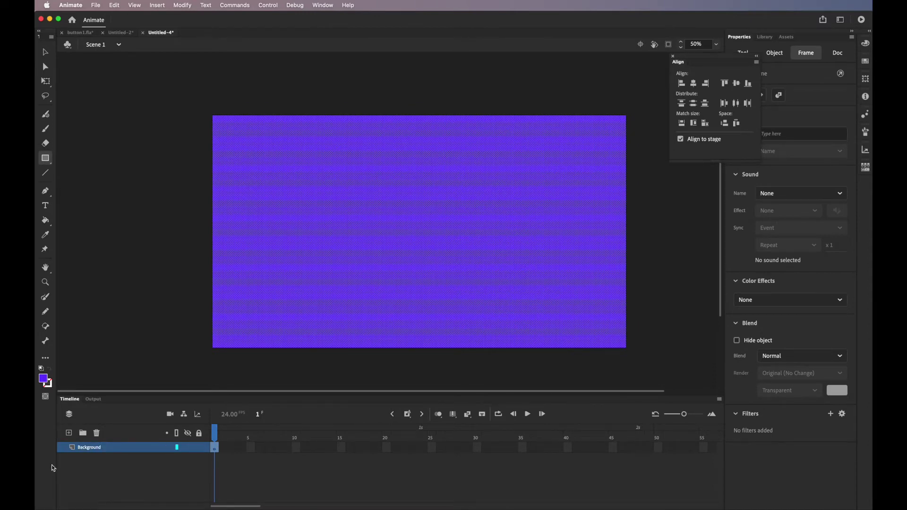
- Add a new layer named Shape above Background and pick the Rectangle Primitive tool
click(69, 432)
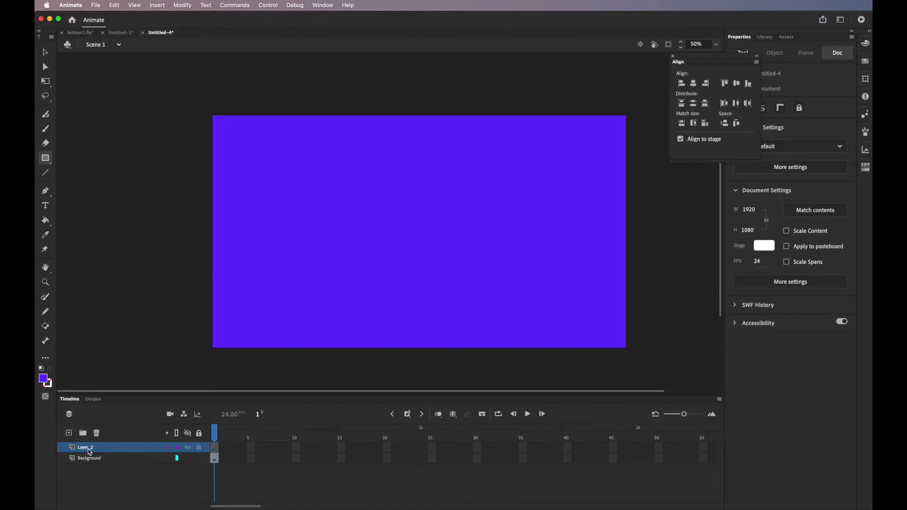
double_click(88, 447)
text(Sh)
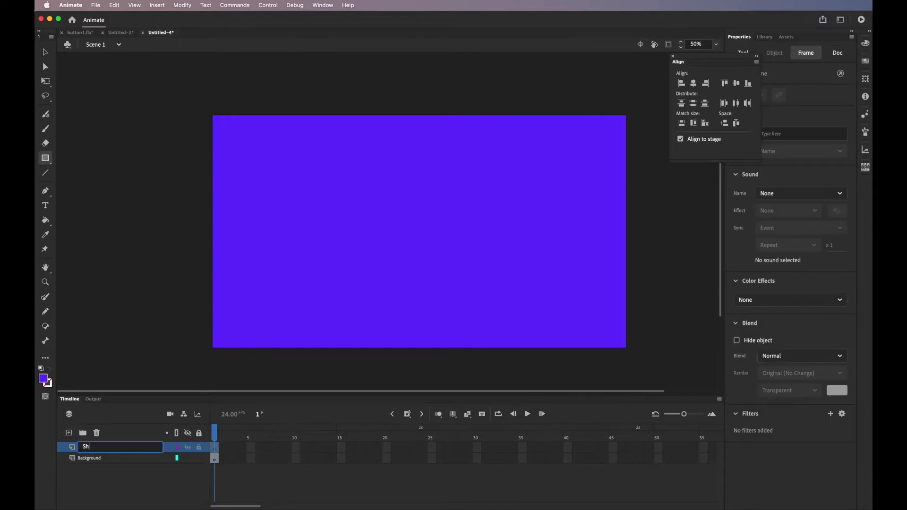
text(ape)
key(Return)
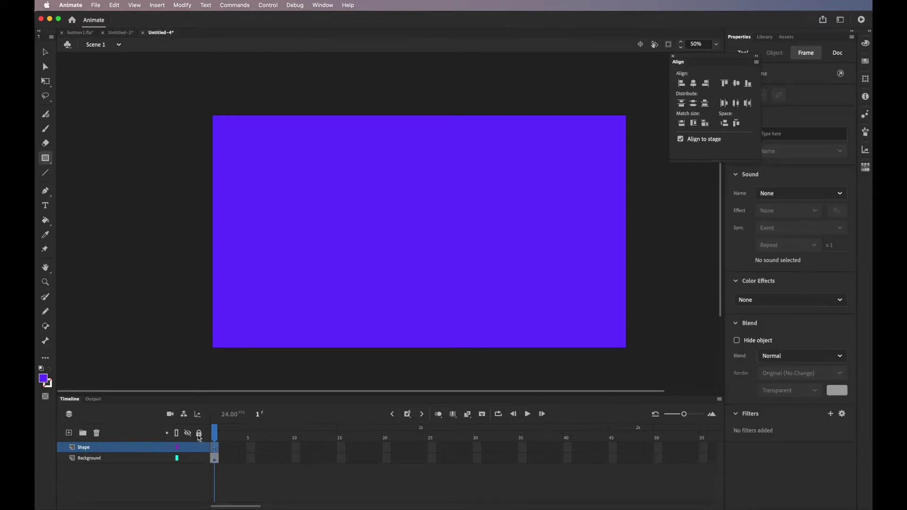
key(r)
click(43, 378)
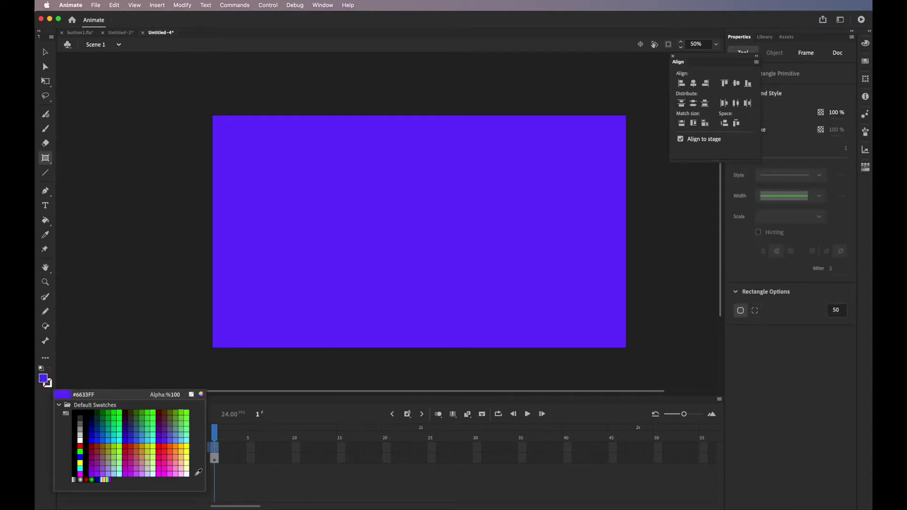
- Draw a white rounded rectangle and centre it horizontally and vertically on the stage
click(82, 444)
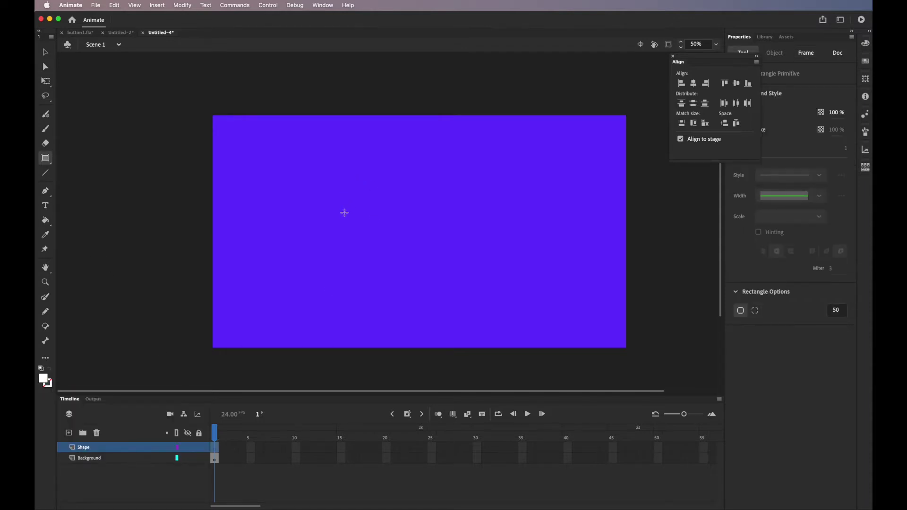
drag(339, 216, 477, 249)
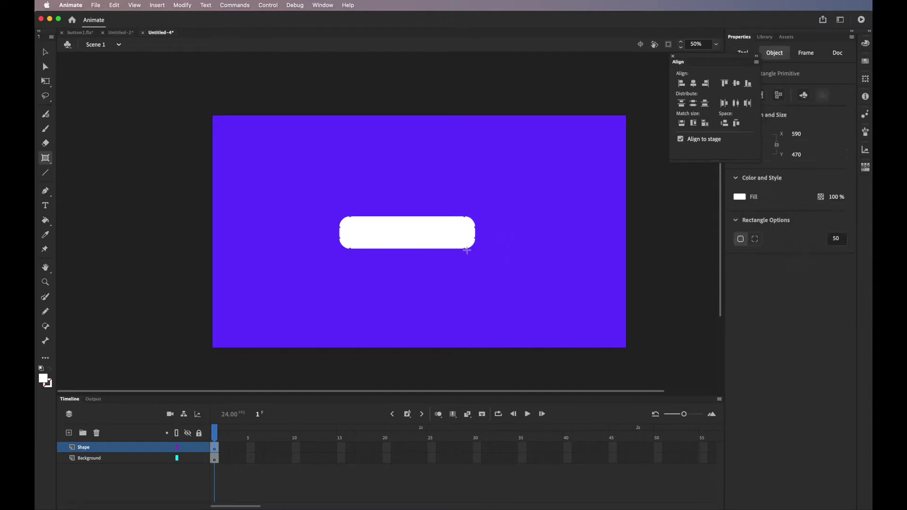
click(45, 52)
click(693, 84)
click(736, 84)
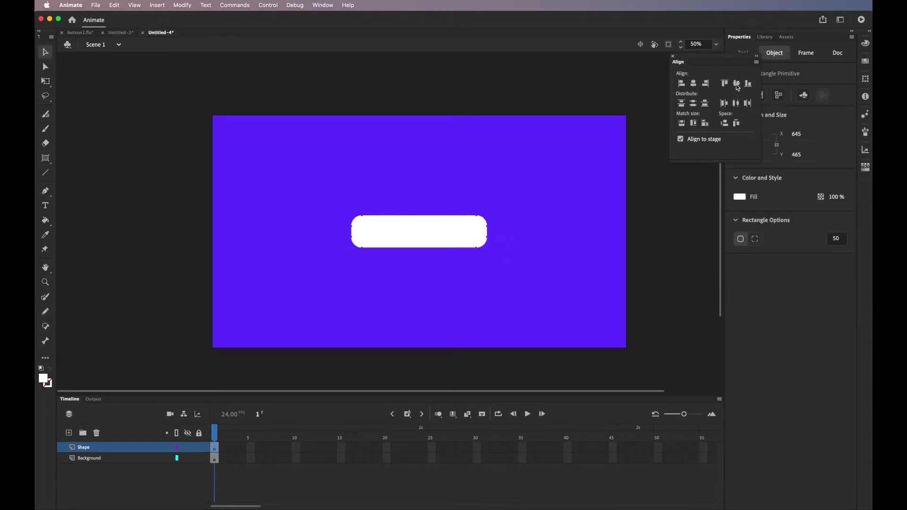
- Set the rectangle's corner radius to 70 for pill-shaped ends
click(837, 239)
text(70)
key(Return)
- Add a new layer named Text above Shape
click(69, 433)
double_click(88, 447)
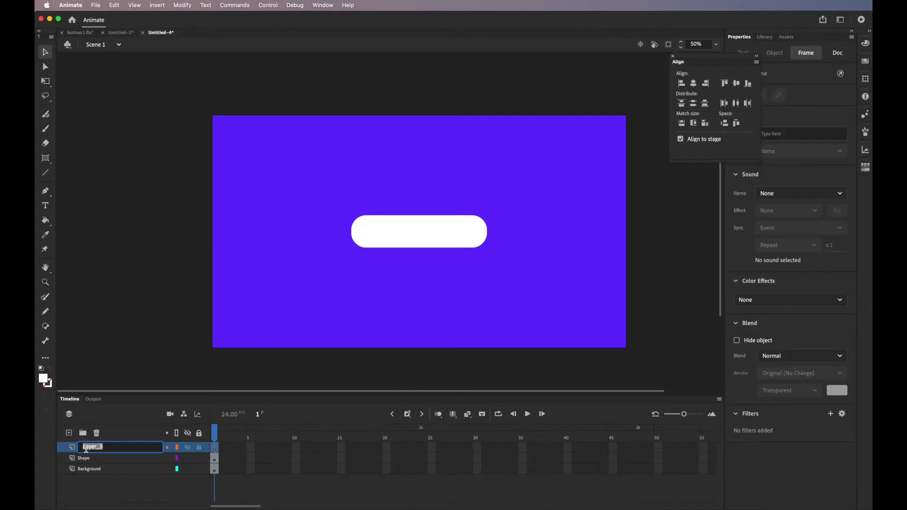
text(Text)
key(Return)
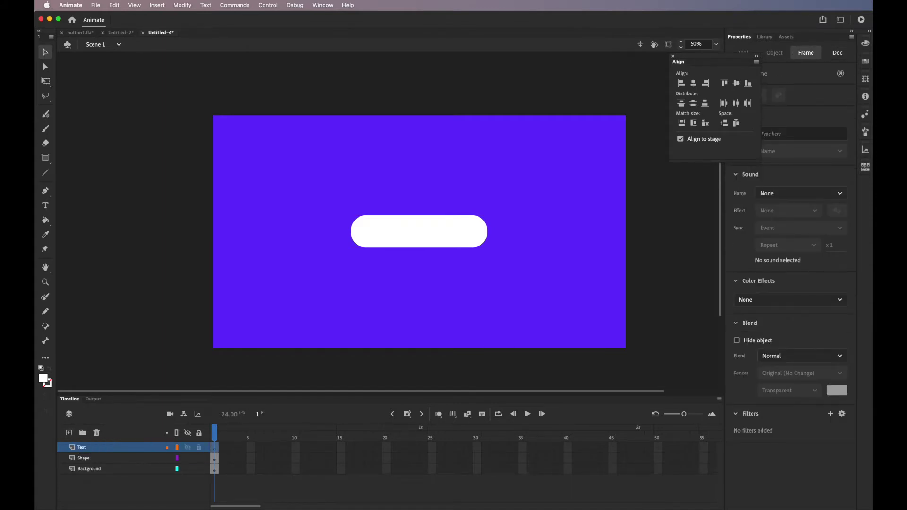
- Type the two-line caption 'Swipe to change the background' in a text box over the button
click(46, 206)
drag(378, 210, 471, 275)
text(Swi)
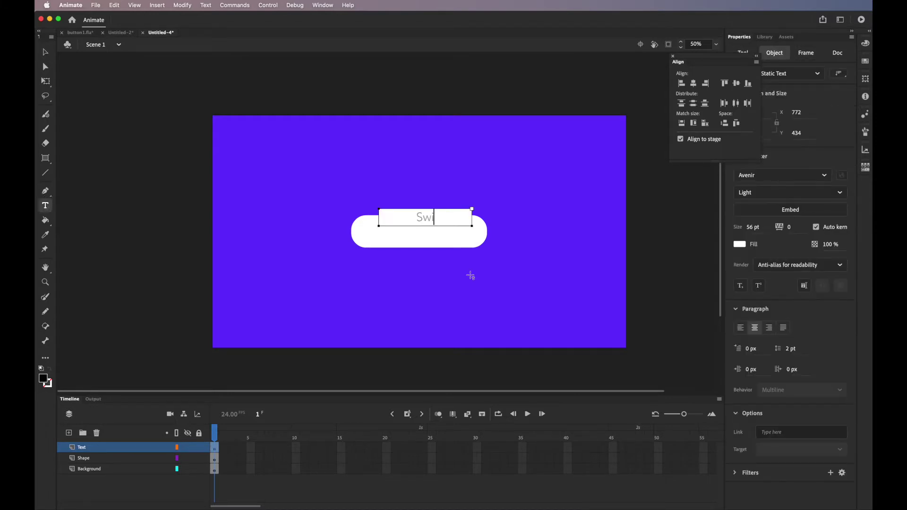
text(pe to change the background)
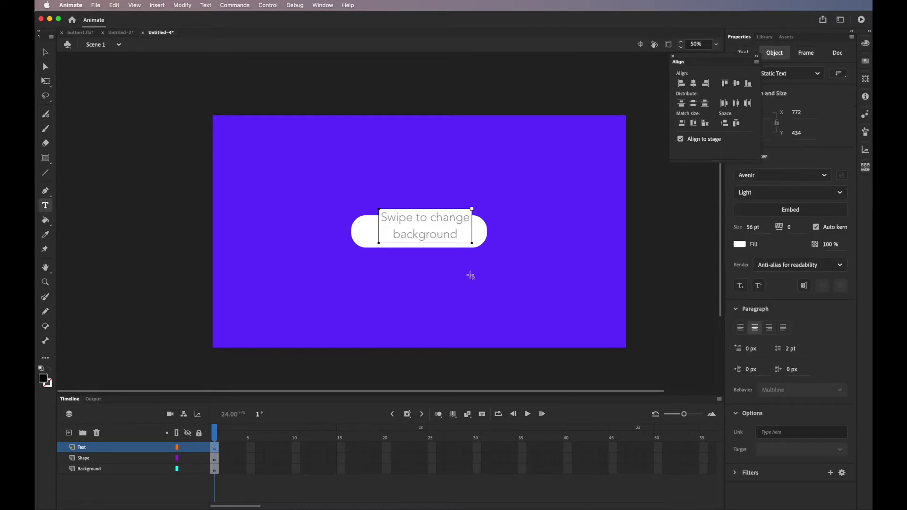
key(alt+Left)
text(the)
- Make the caption black, shrink its font size, and centre it inside the button
key(super+a)
click(739, 244)
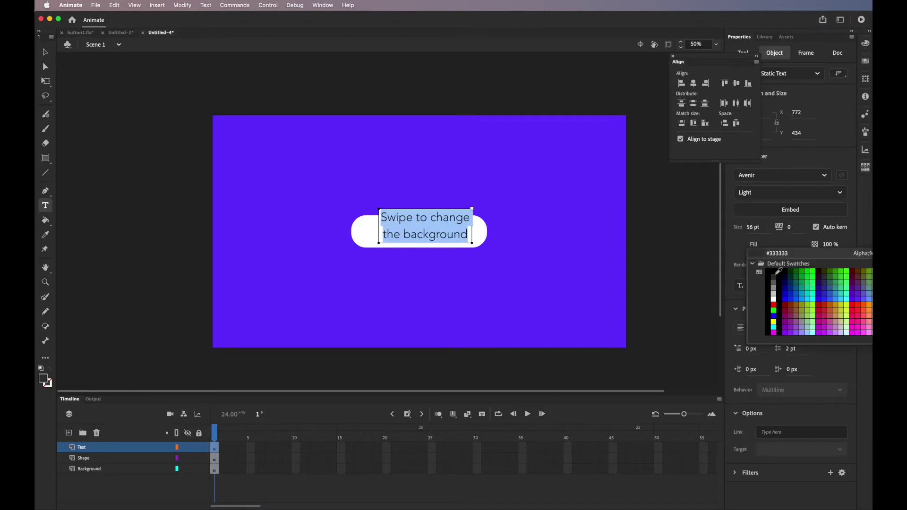
click(773, 269)
drag(753, 227, 745, 229)
key(Escape)
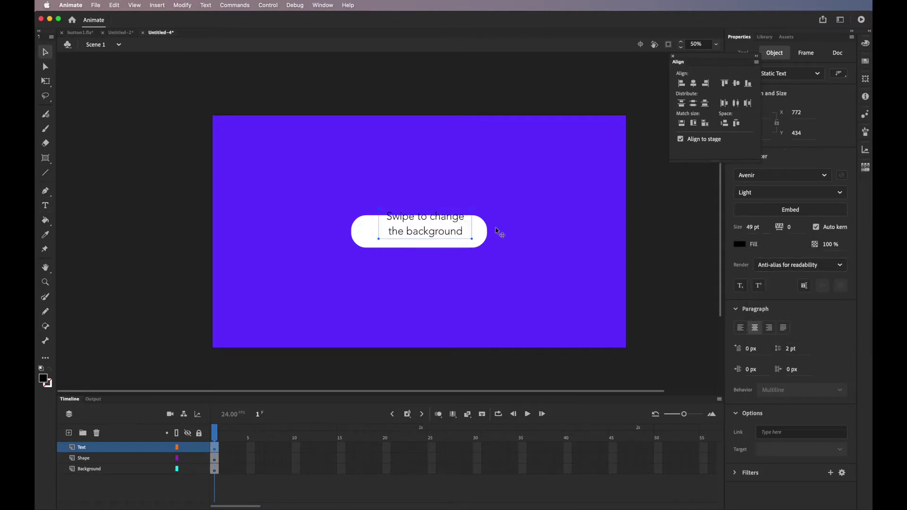
drag(454, 229, 451, 243)
click(693, 83)
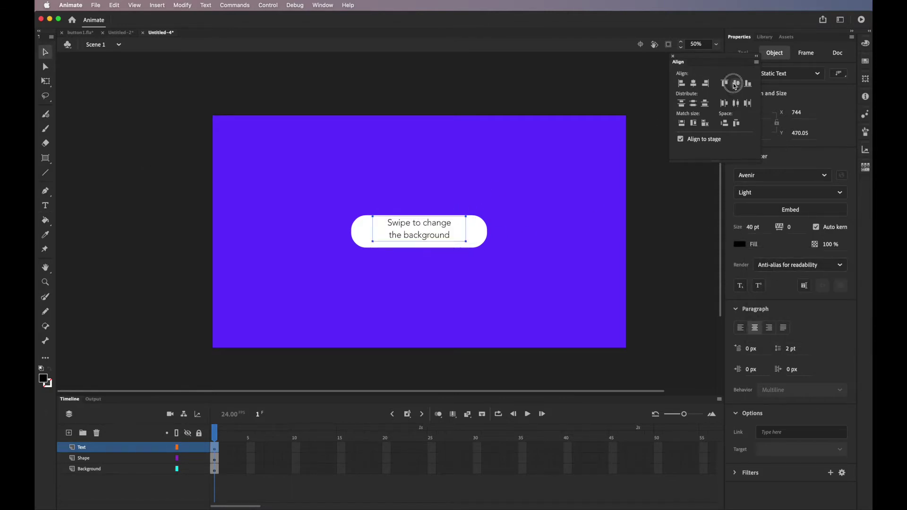
click(447, 310)
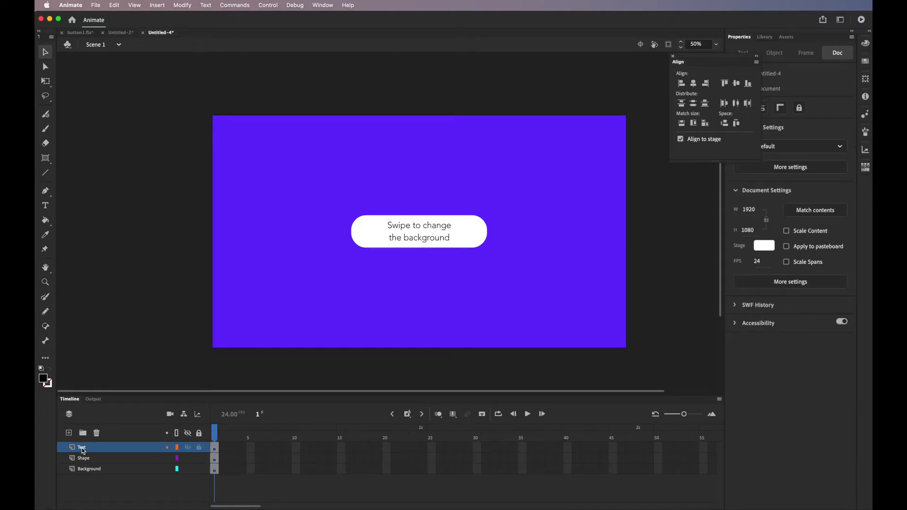
- Add a new layer named Swipe above Text
click(69, 433)
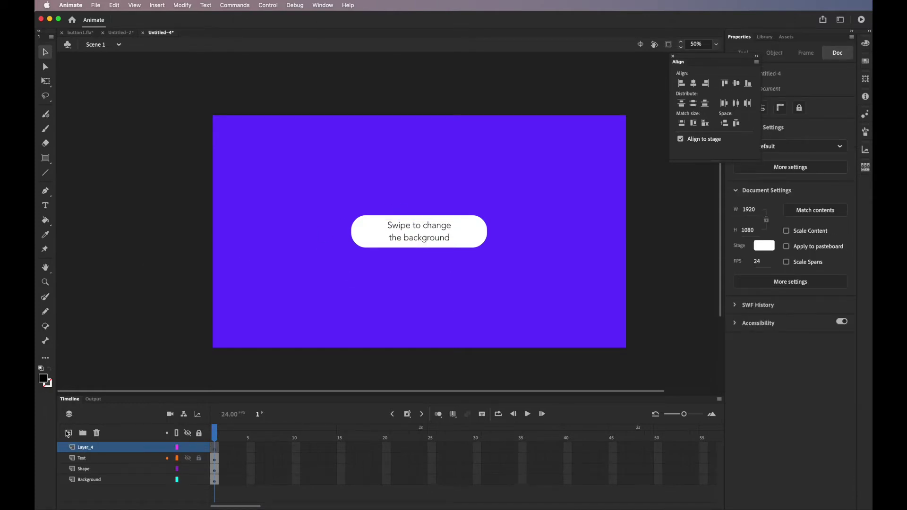
double_click(91, 447)
text(S)
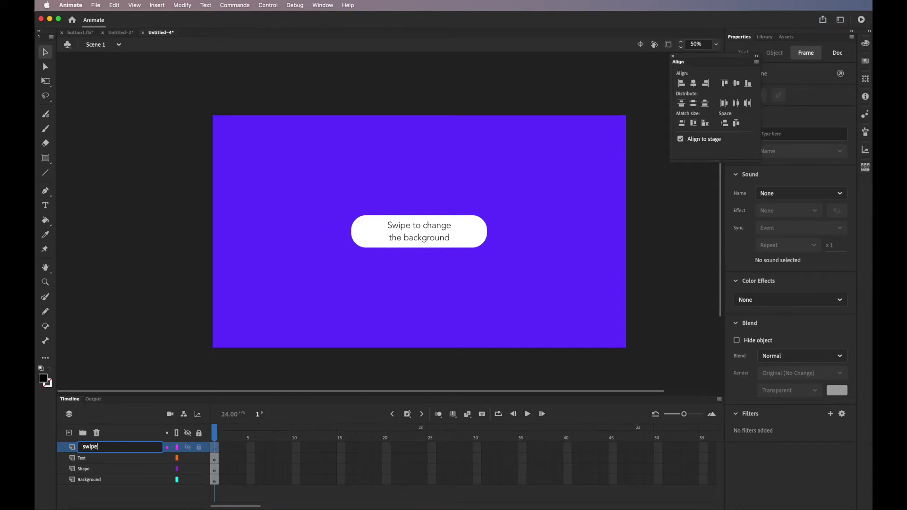
text(wipe)
key(Return)
- Draw a circle on the button's left end and move it just left of the button
drag(46, 159, 80, 185)
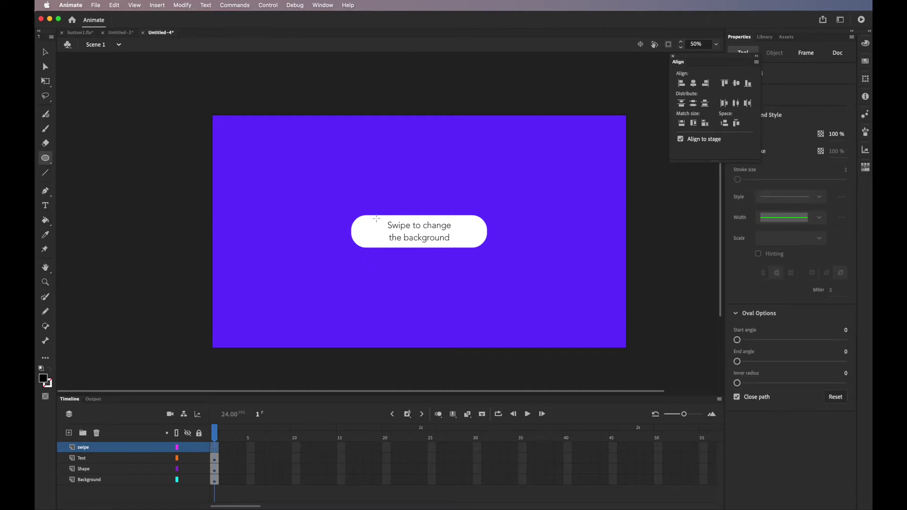
drag(350, 217, 380, 246)
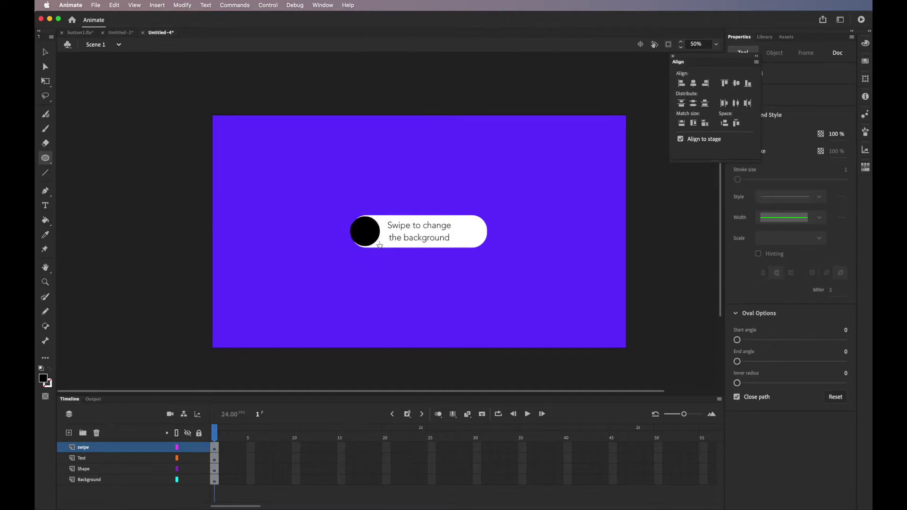
click(45, 52)
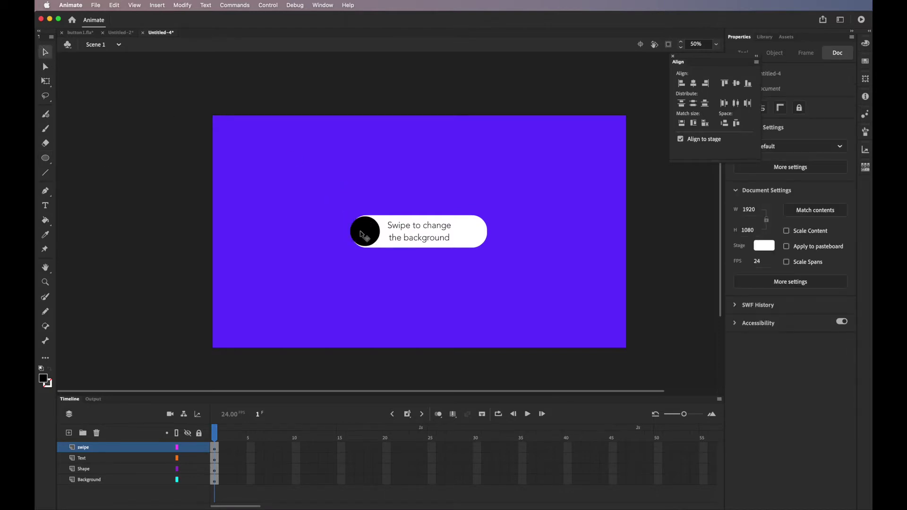
drag(367, 241, 336, 242)
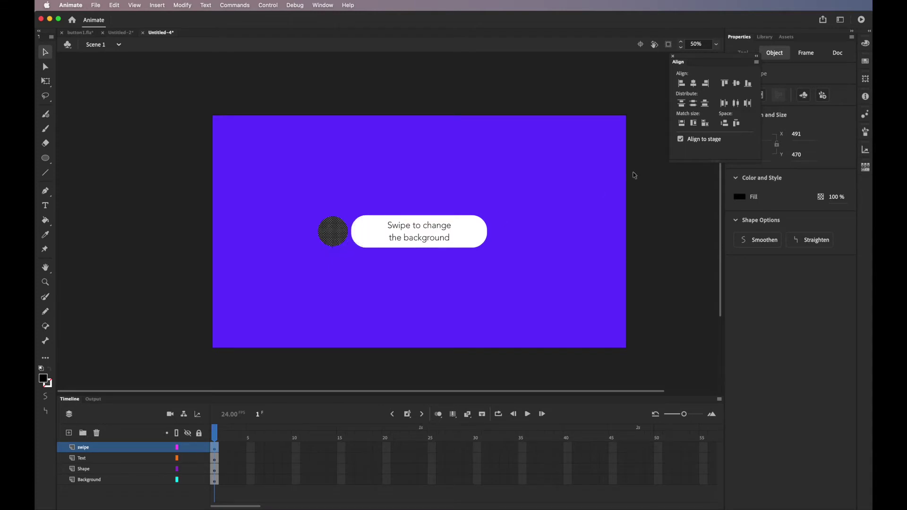
- Give the circle a grey fill at 50% alpha
click(832, 197)
text(50)
key(Return)
click(739, 198)
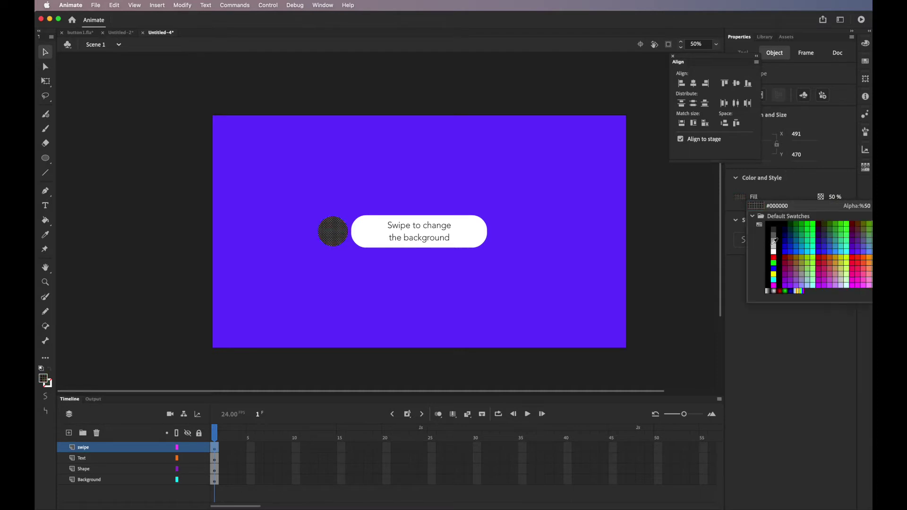
click(773, 242)
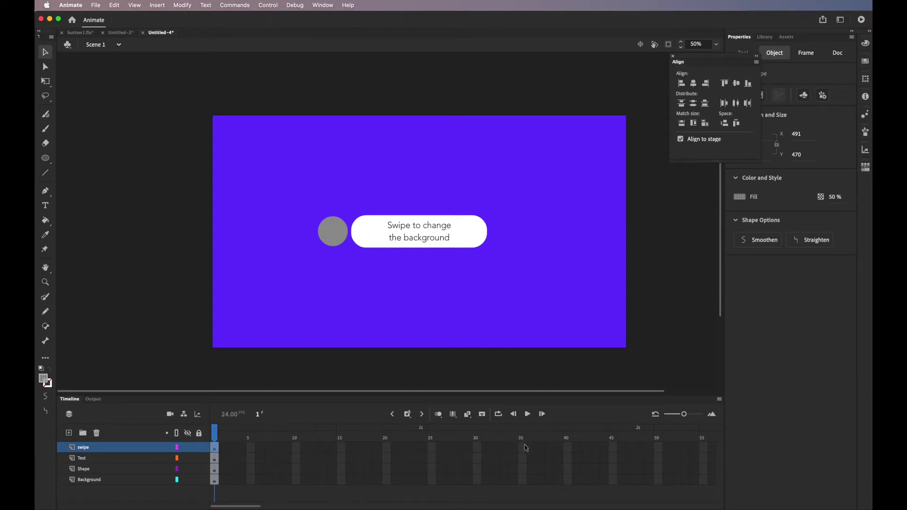
- Extend all four layers out to frame 40
drag(568, 451, 576, 486)
key(F5)
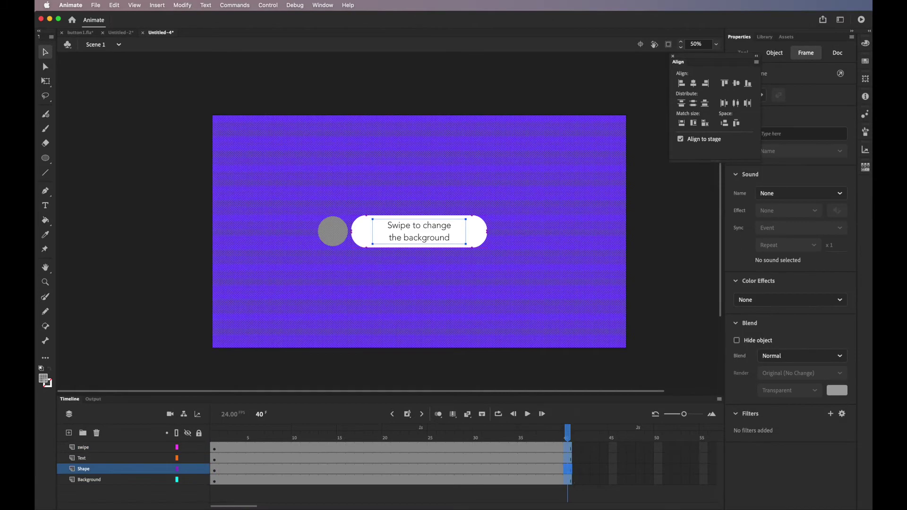
click(387, 458)
- Insert keyframes at frame 7 on every layer, then select frame 27 across all layers
drag(269, 447, 271, 485)
key(F6)
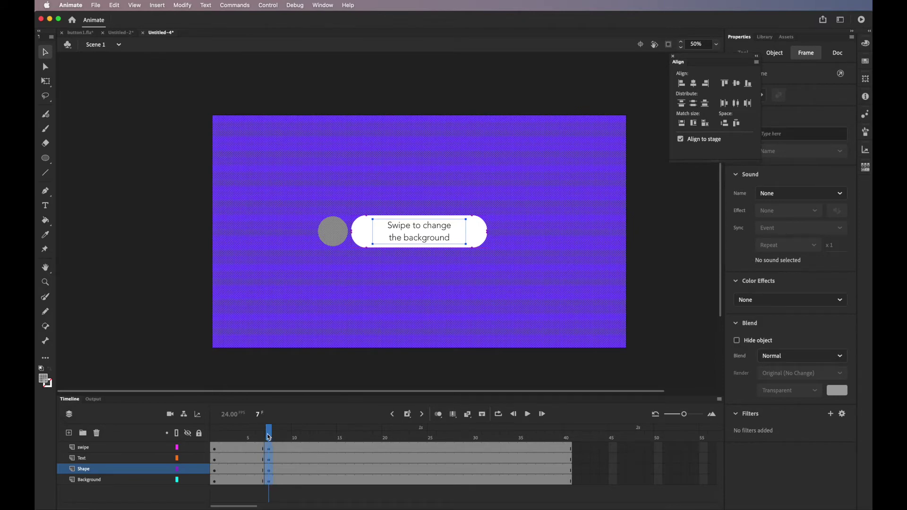
drag(268, 437, 468, 458)
click(469, 451)
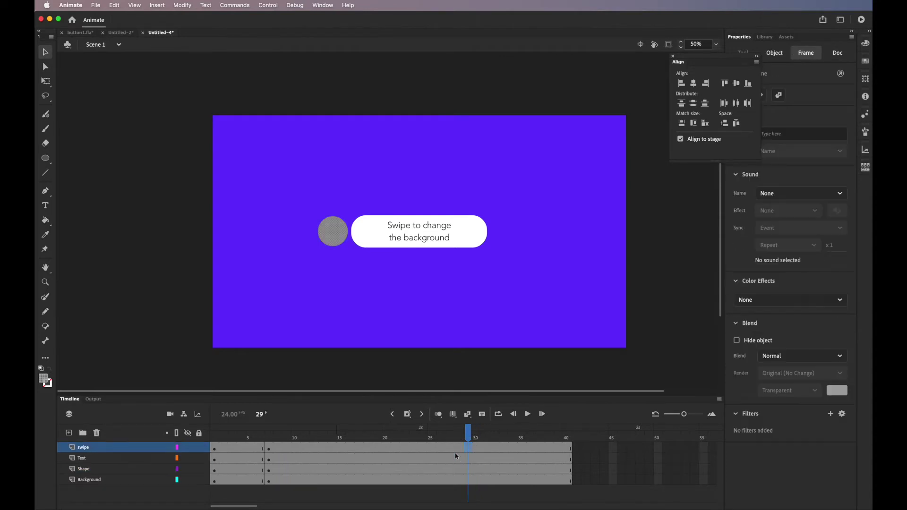
drag(452, 450, 452, 478)
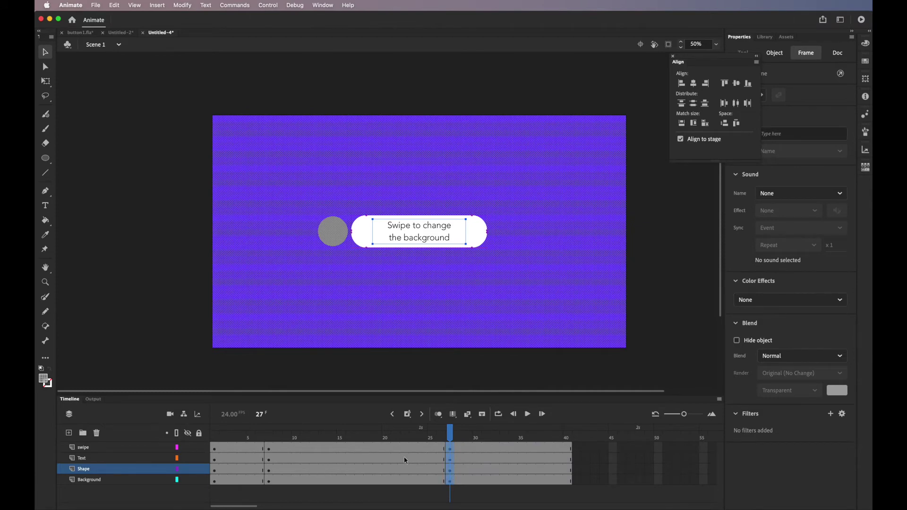
- Place the circle right of the button at frame 27, then centre and squash it into an oval at frame 18
click(450, 449)
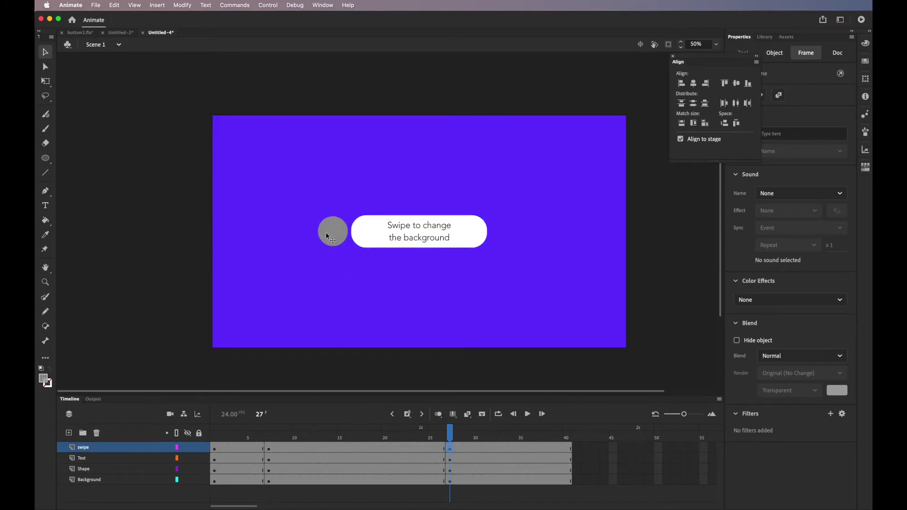
drag(327, 235, 509, 231)
click(367, 448)
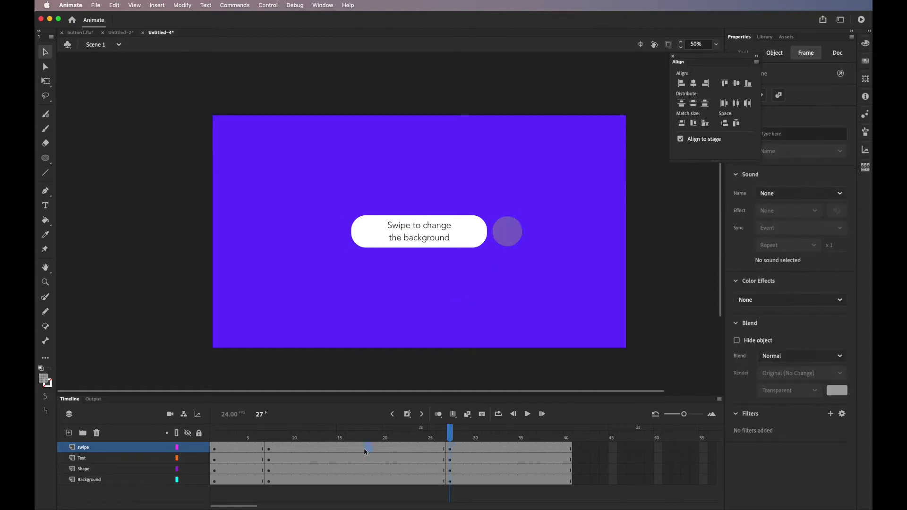
drag(337, 235, 422, 231)
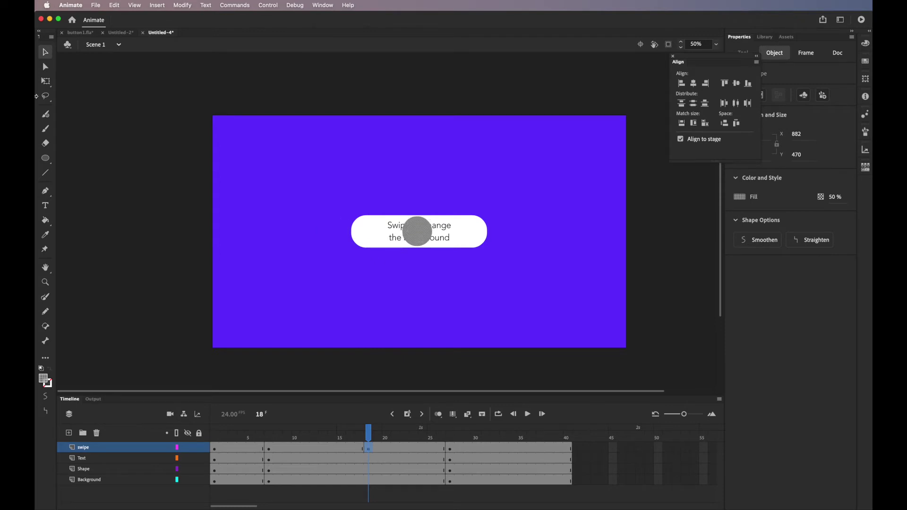
click(45, 81)
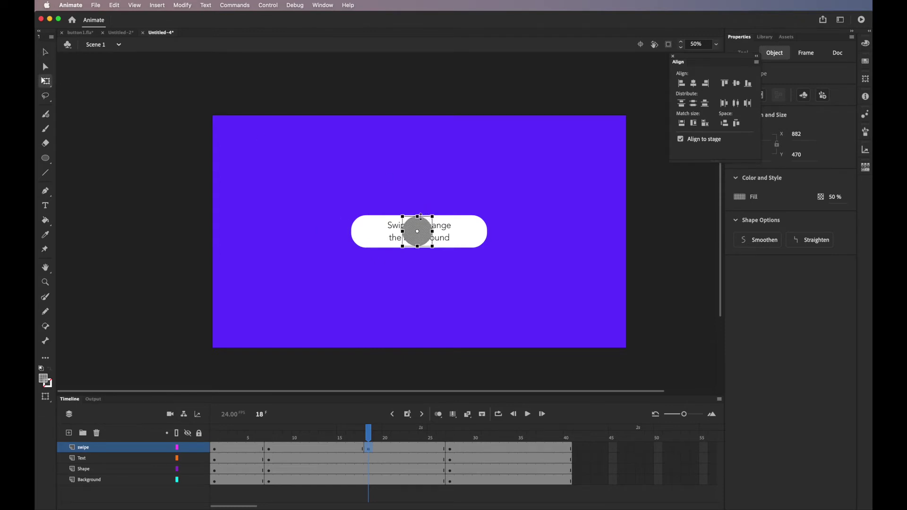
drag(427, 213, 431, 231)
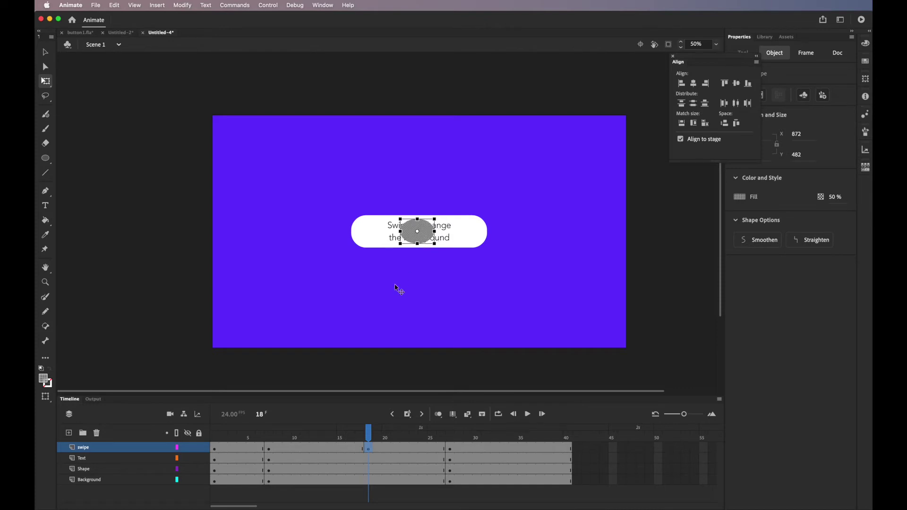
- Create shape tweens on the swipe layer for frames 7–18 and 18–27
click(322, 448)
right_click(322, 448)
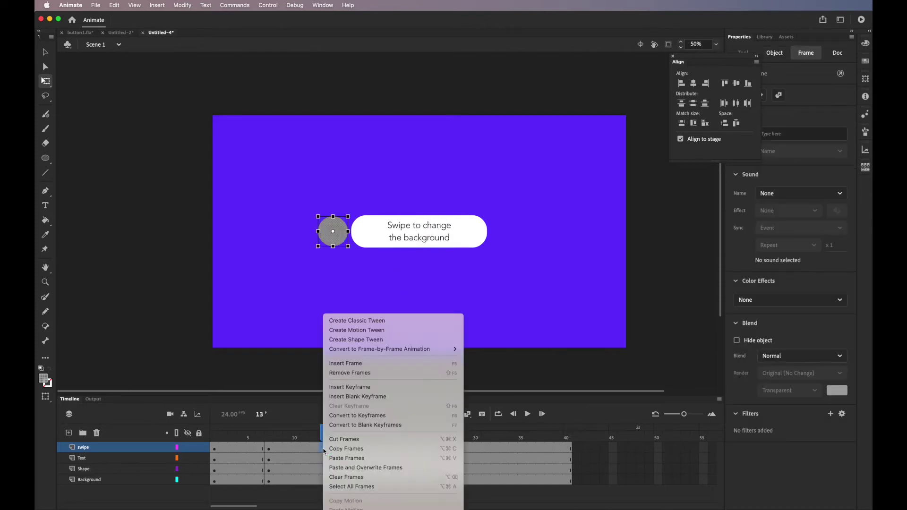
click(372, 340)
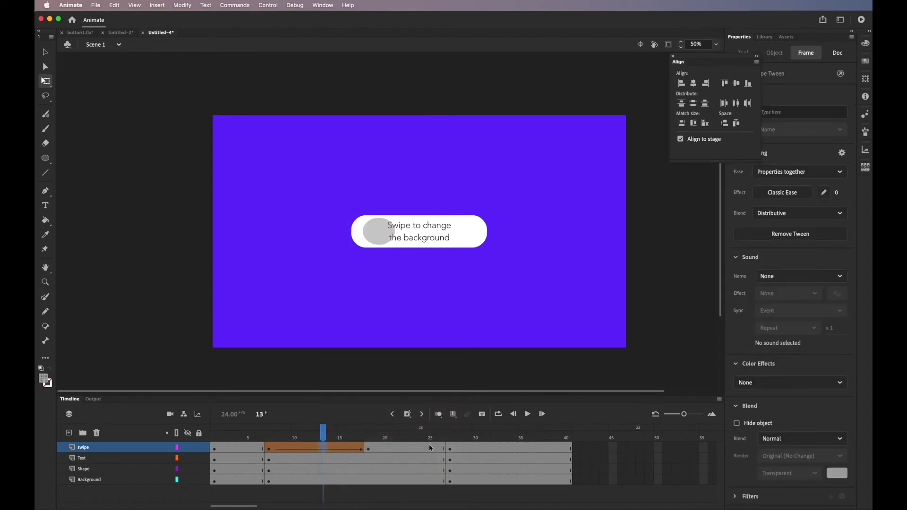
click(403, 448)
right_click(405, 448)
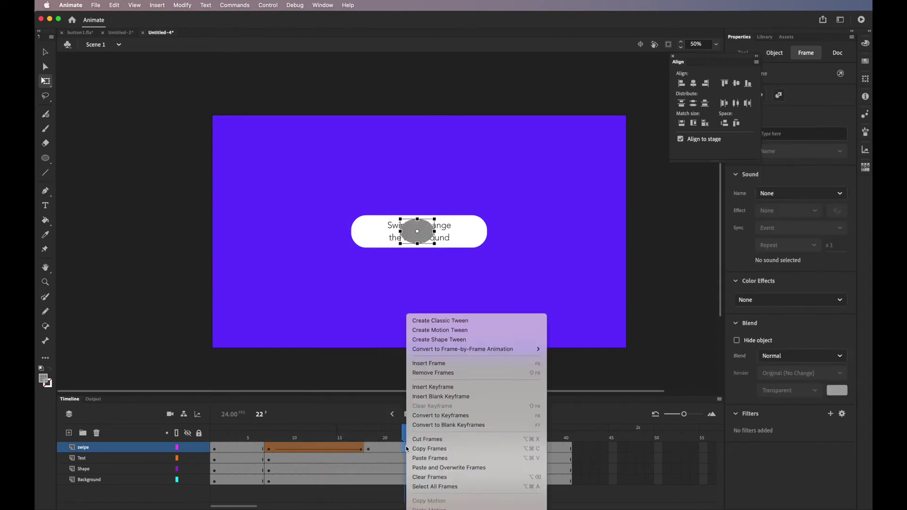
click(438, 342)
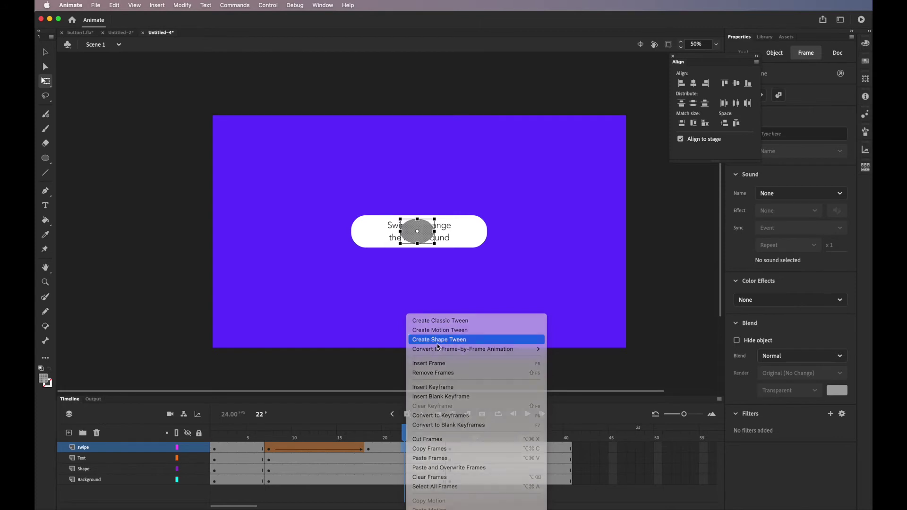
click(328, 448)
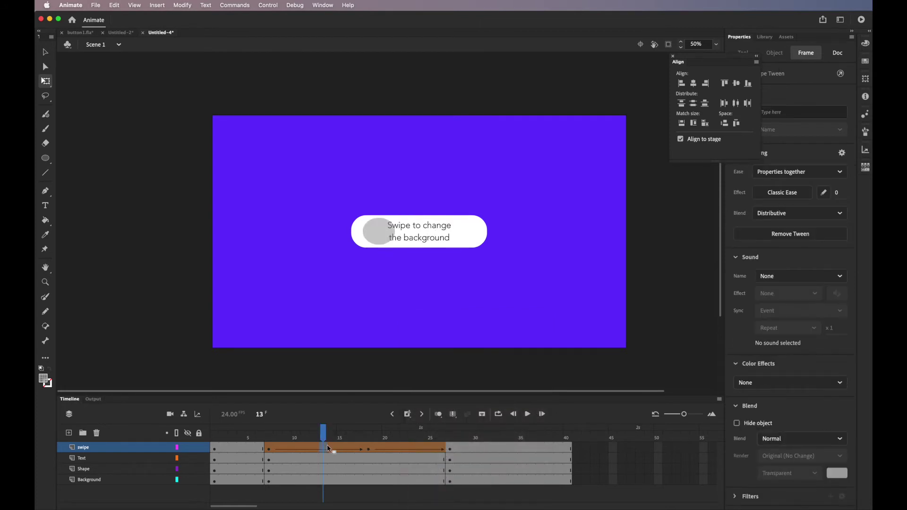
- Apply a Sine ease-in to the first swipe tween
click(792, 194)
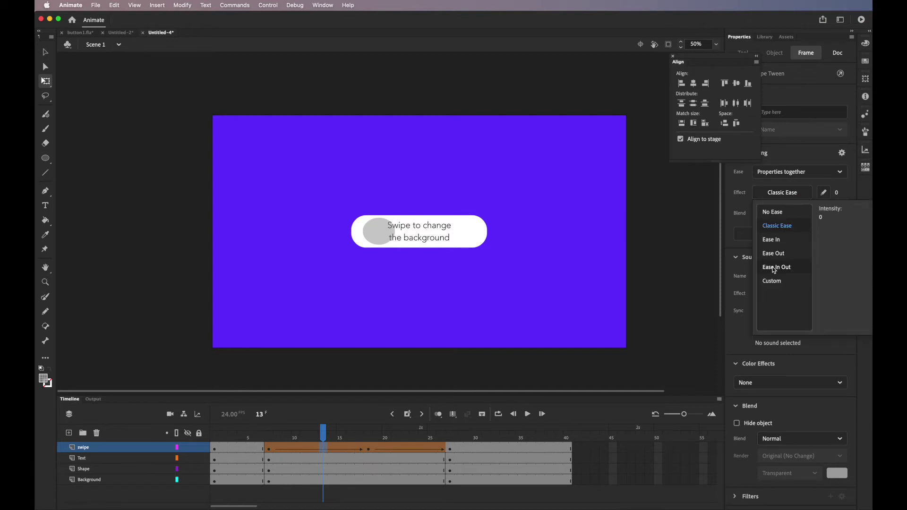
mouse_move(781, 243)
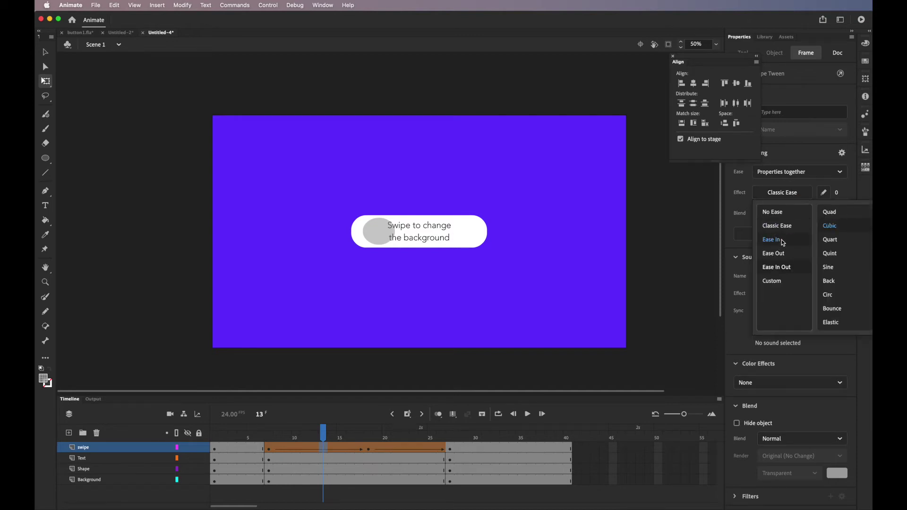
click(829, 268)
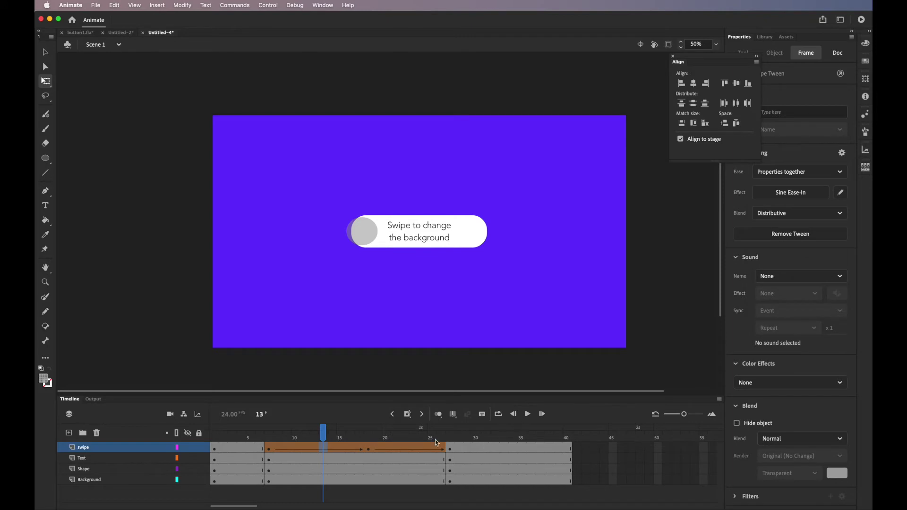
- Apply a Circ ease-out to the second tween, then deselect and play back the animation
click(409, 449)
click(782, 192)
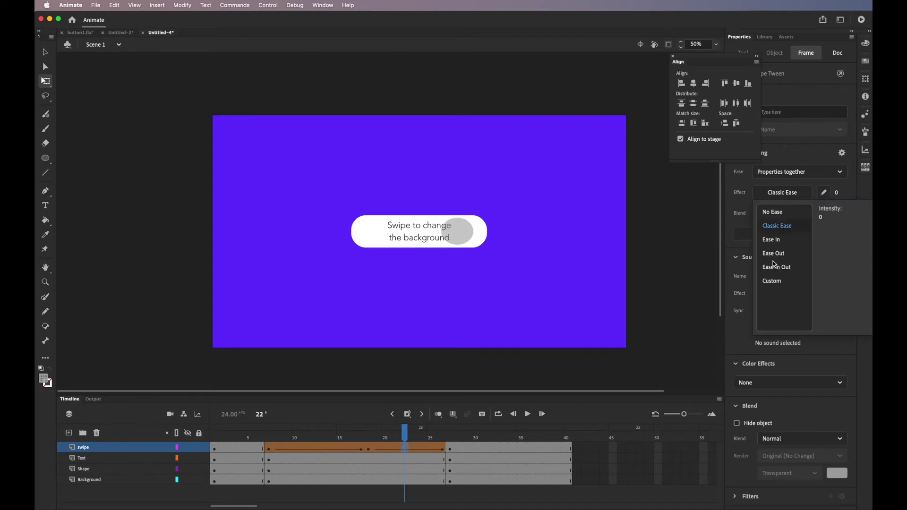
mouse_move(777, 255)
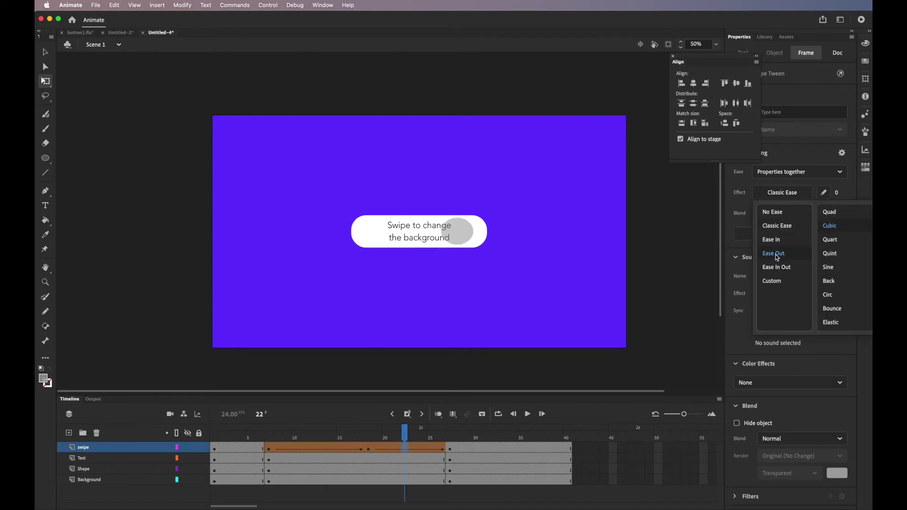
click(839, 299)
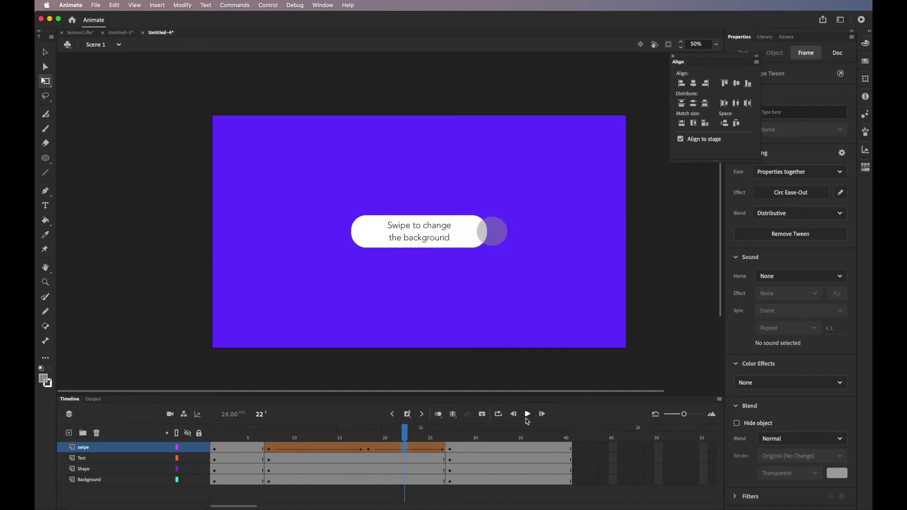
drag(405, 430, 152, 433)
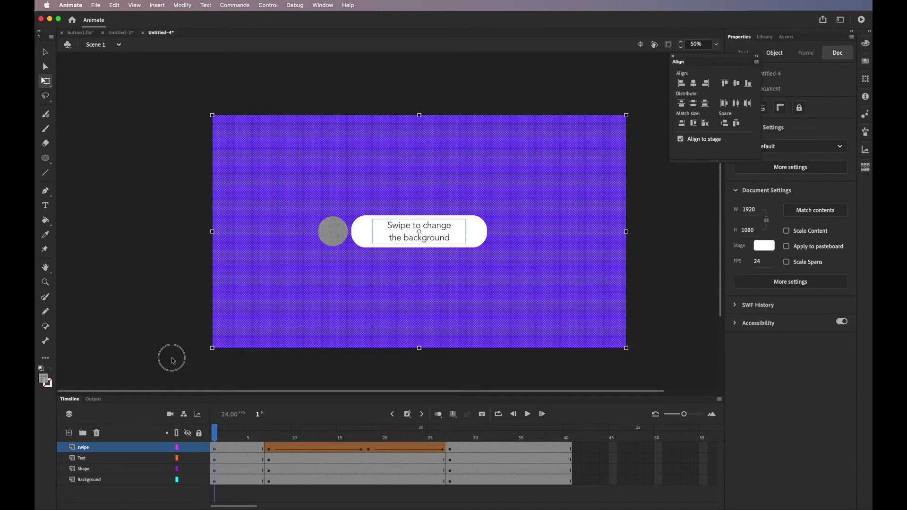
click(200, 363)
key(Return)
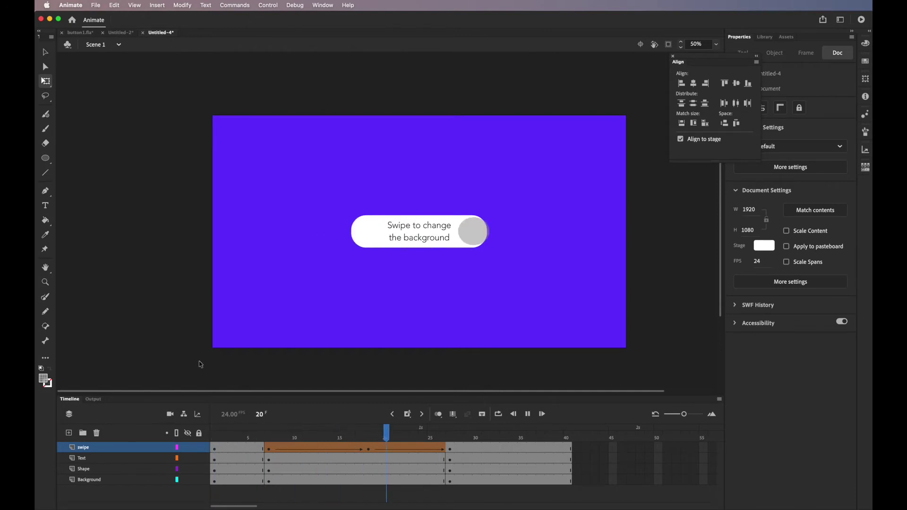
- Clear the Text layer's keyframe at frame 27, then select frame 7 on the Shape layer
click(269, 458)
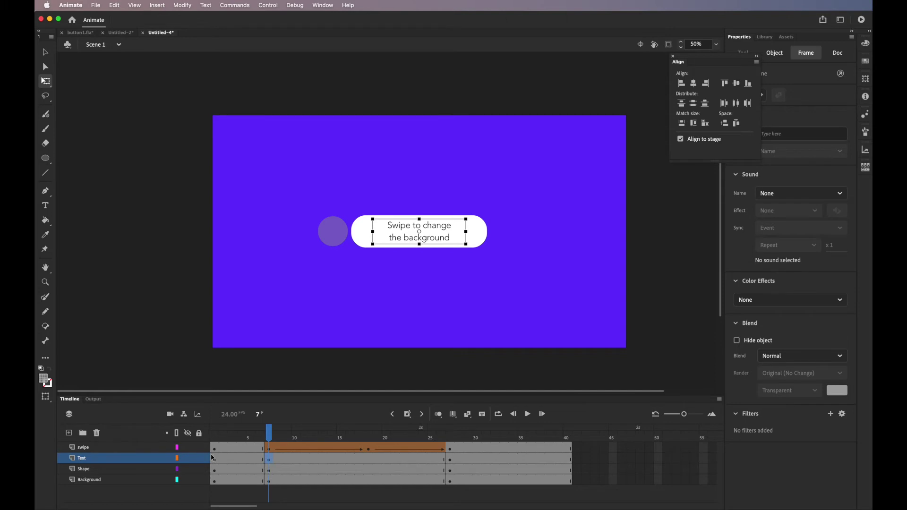
shift+click(449, 461)
right_click(449, 461)
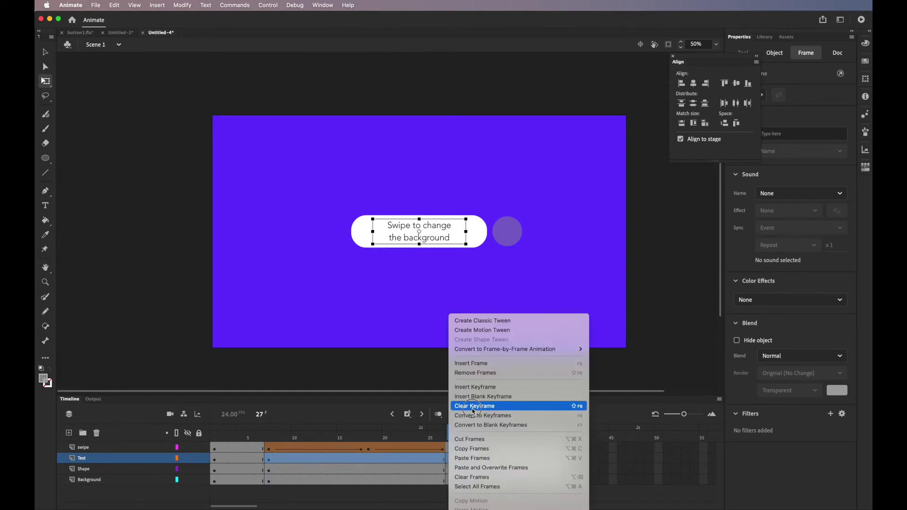
click(472, 409)
click(268, 470)
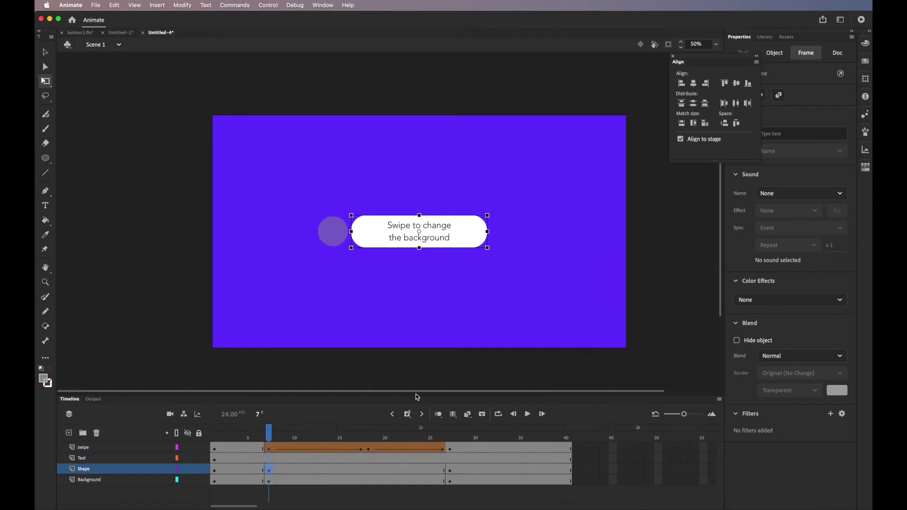
- Move the Shape layer's frame 27 keyframe to frame 19 and give the button corner radius 30
click(450, 473)
drag(450, 474, 380, 473)
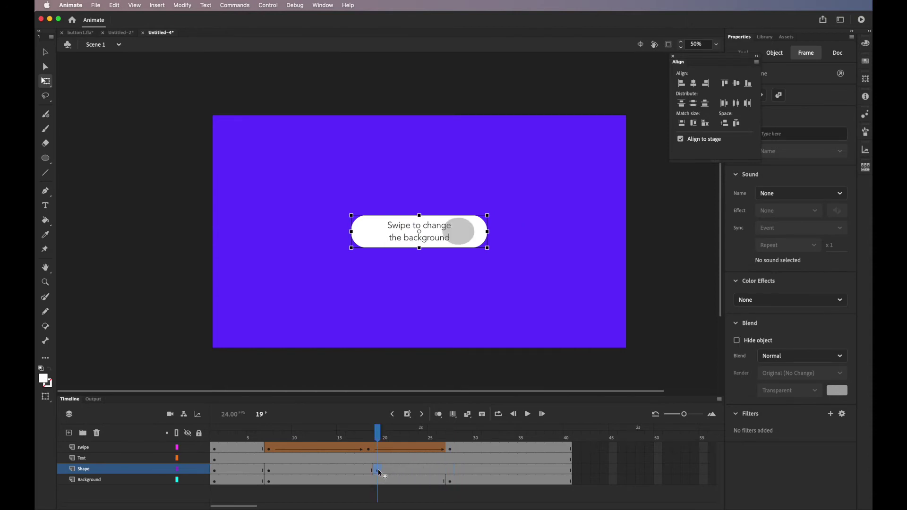
click(415, 260)
click(383, 243)
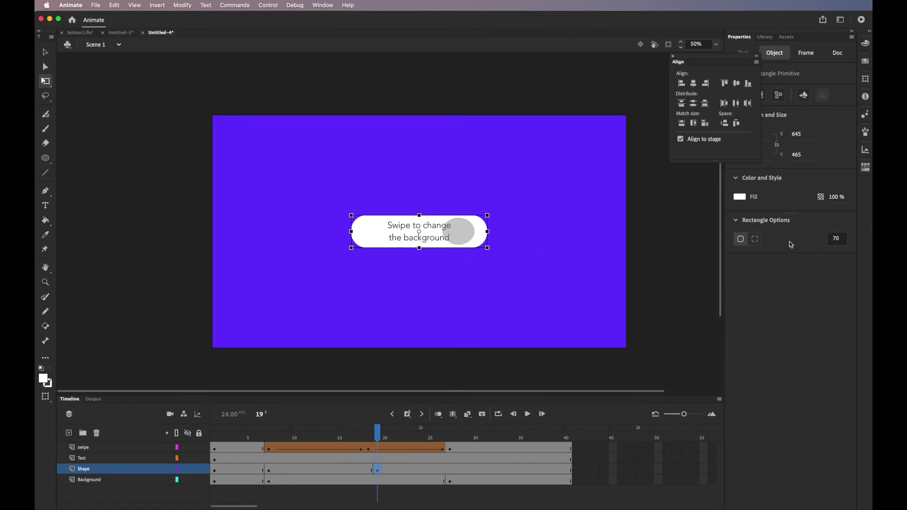
click(840, 238)
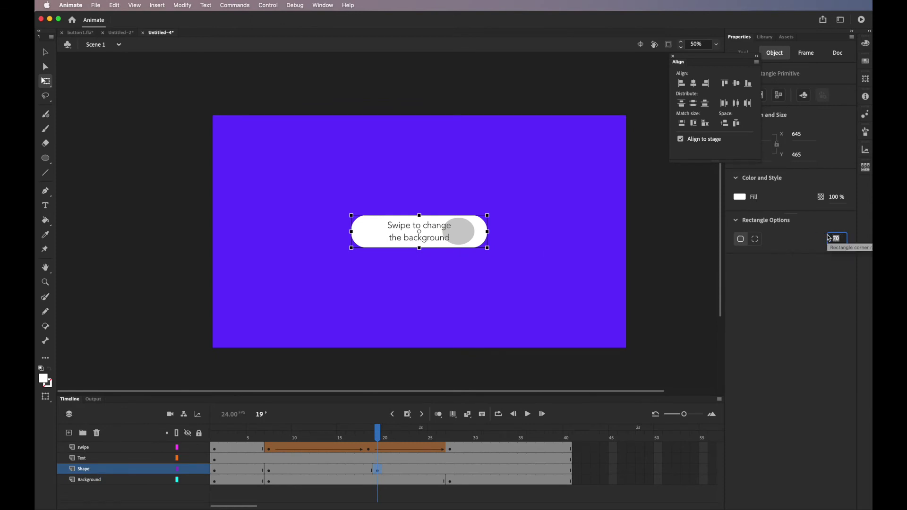
text(30)
key(Return)
click(327, 470)
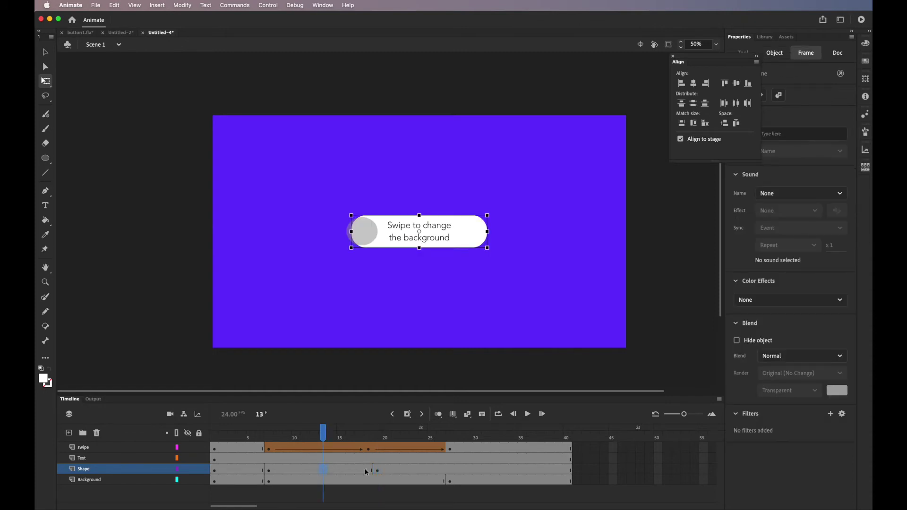
- Add a shape tween to the button on the Shape layer (frames 7–19) with a Sine ease-in, then play it
right_click(323, 470)
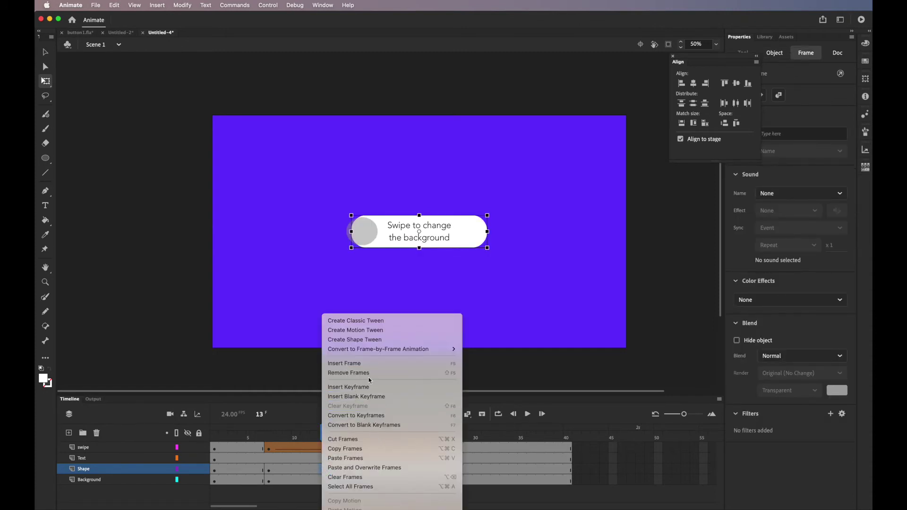
click(364, 339)
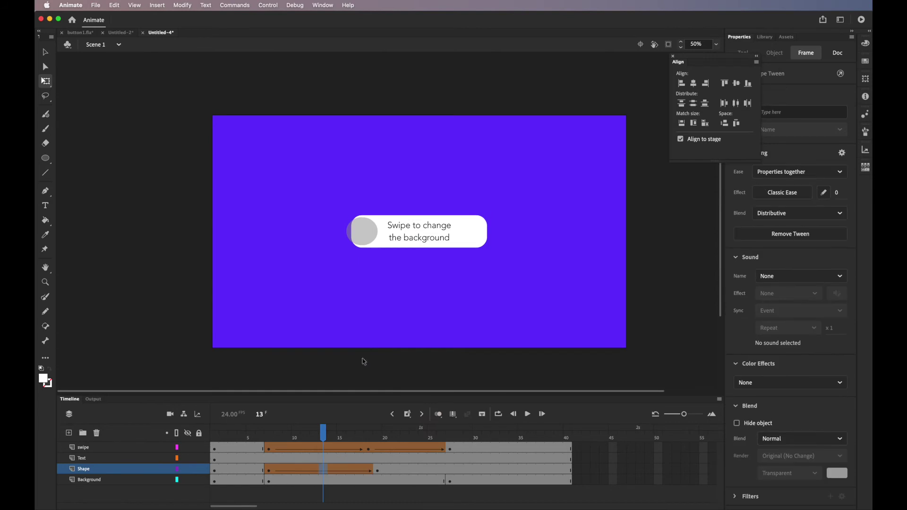
click(783, 194)
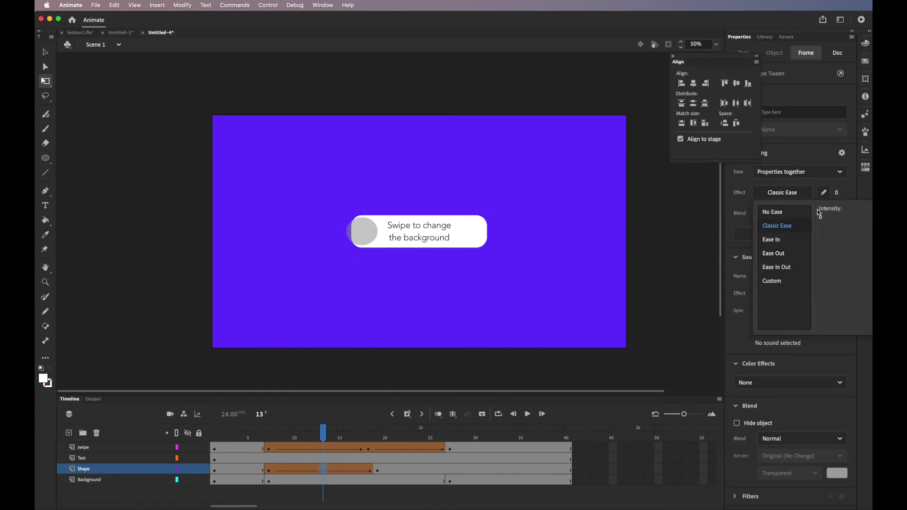
click(784, 241)
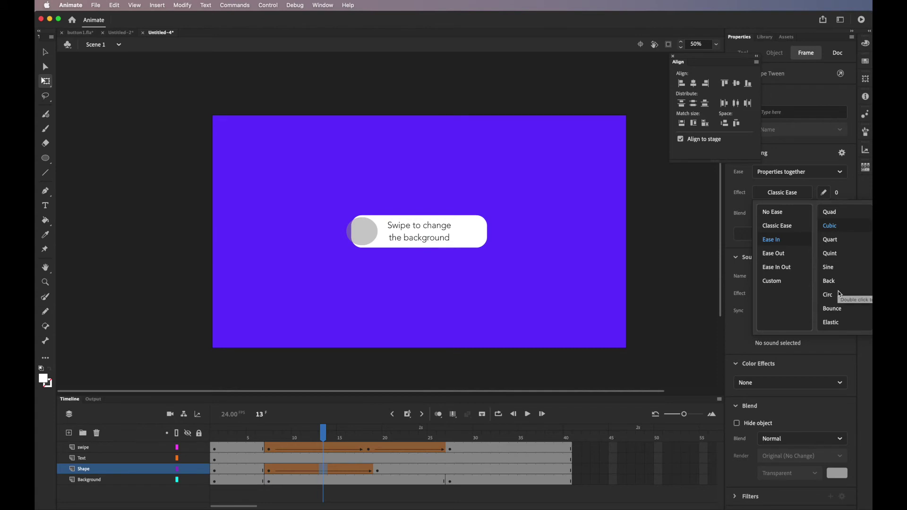
double_click(840, 270)
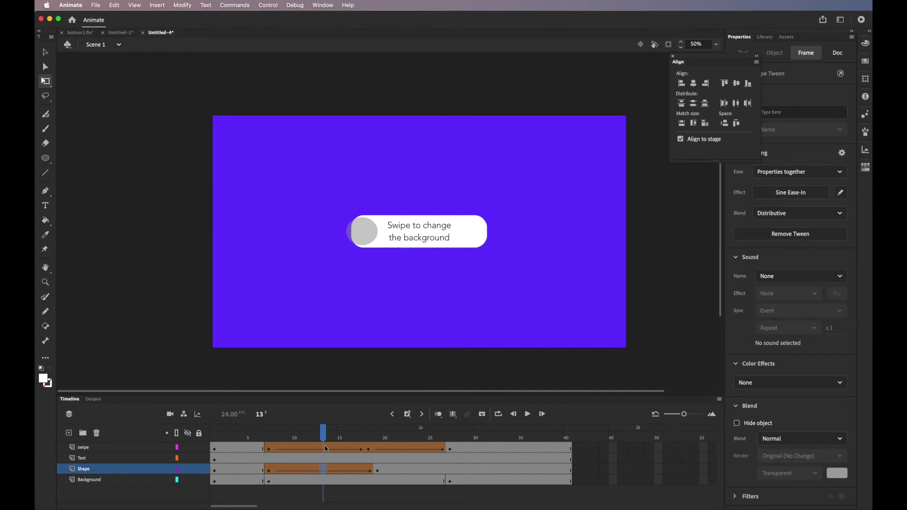
key(Return)
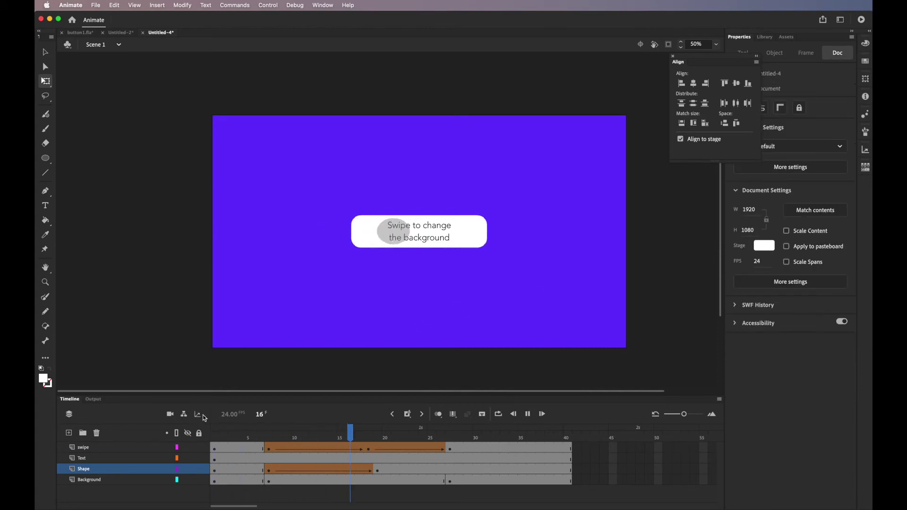
- Drag the button tween's end keyframe earlier on the Shape layer and replay from the start
click(373, 473)
drag(373, 471, 340, 472)
click(263, 435)
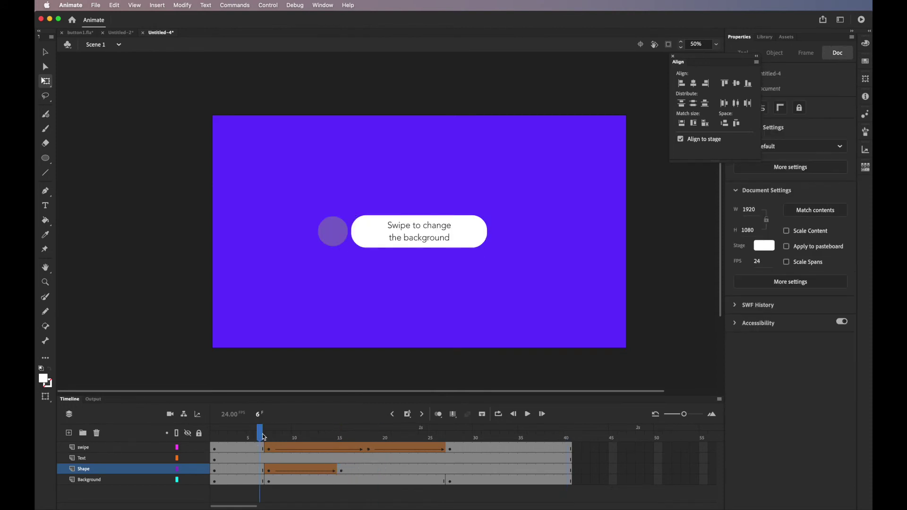
key(Return)
key(Return)
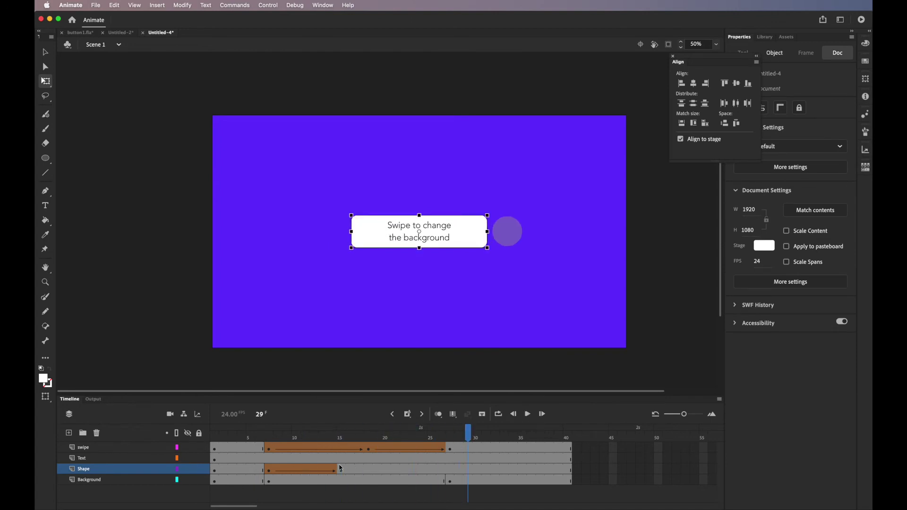
- Nudge the tween's end keyframe one frame later to frame 18 and replay from frame 7
click(342, 469)
drag(342, 469, 369, 470)
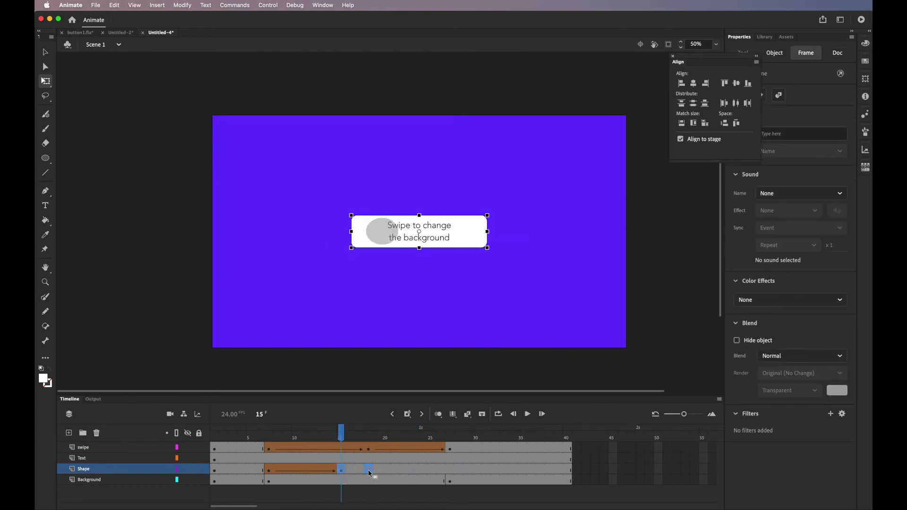
click(272, 436)
key(Return)
key(Return)
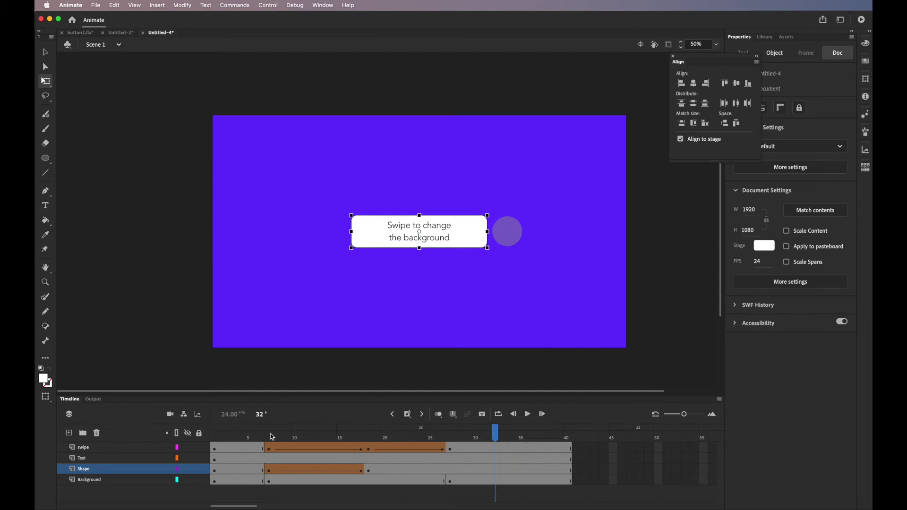
click(449, 481)
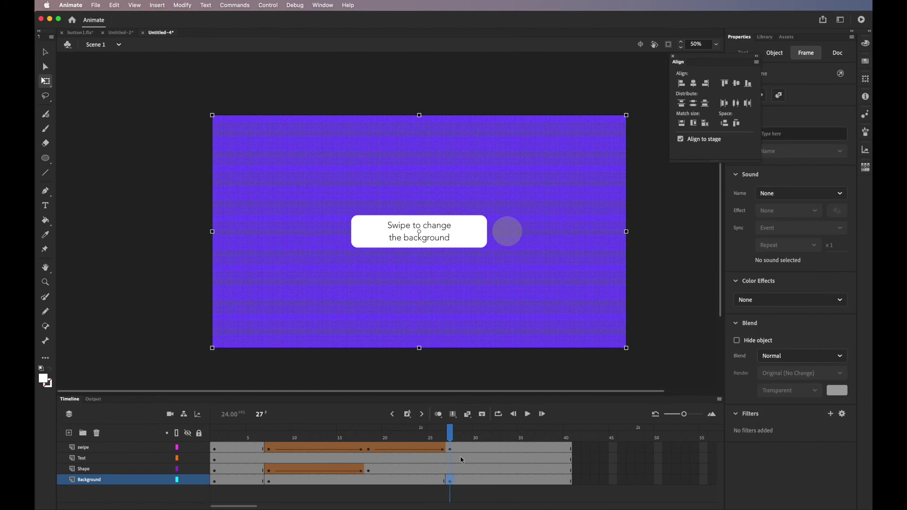
- Change the frame 27 background fill to a radial gradient with a darker 330AAA outer stop
click(865, 43)
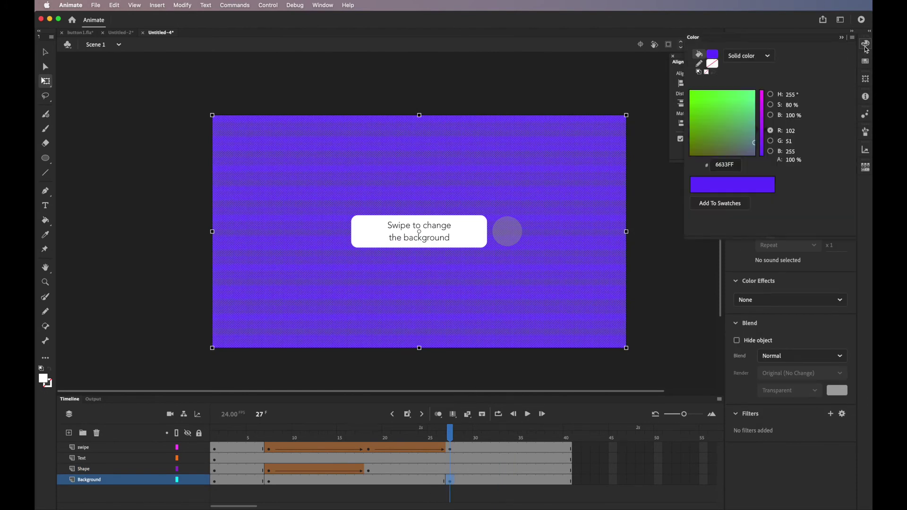
click(749, 56)
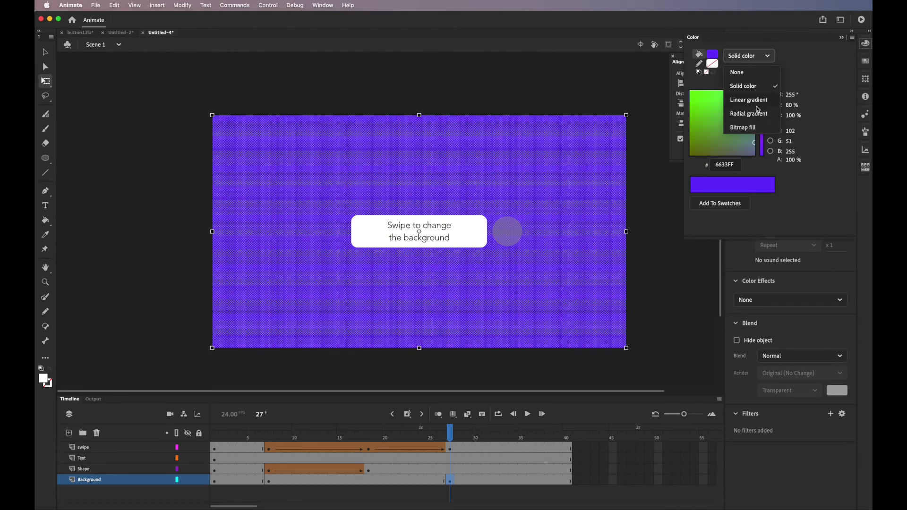
click(751, 113)
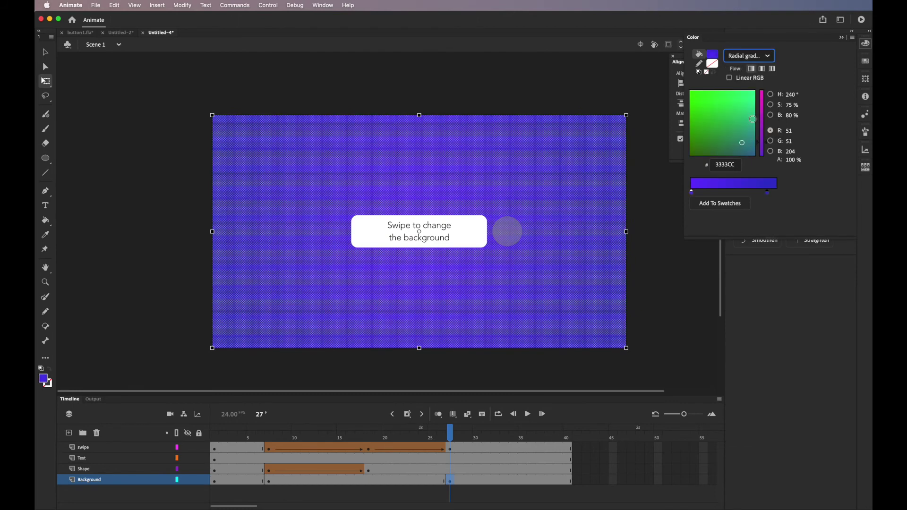
double_click(767, 193)
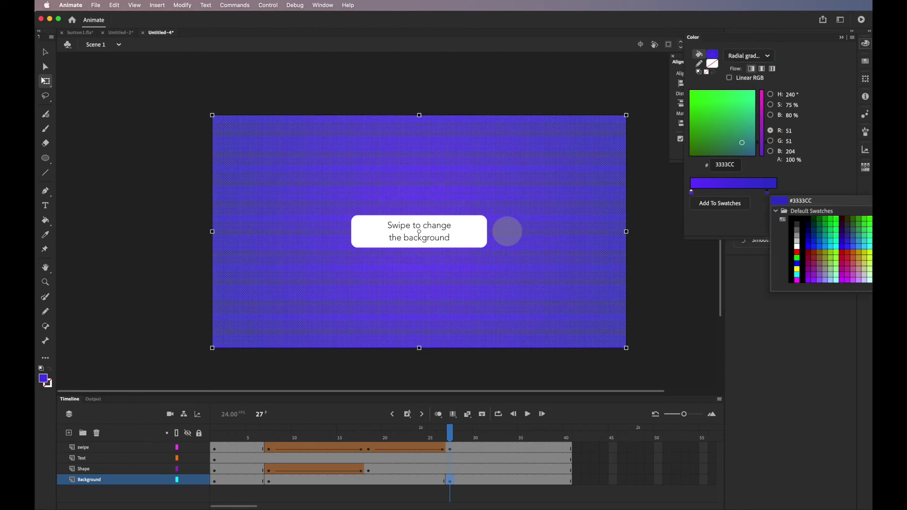
drag(607, 302, 590, 315)
click(712, 214)
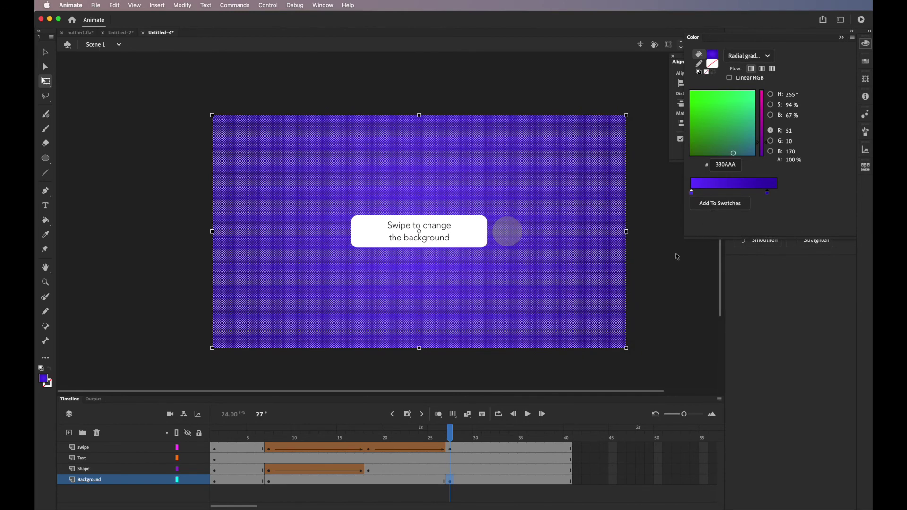
click(645, 280)
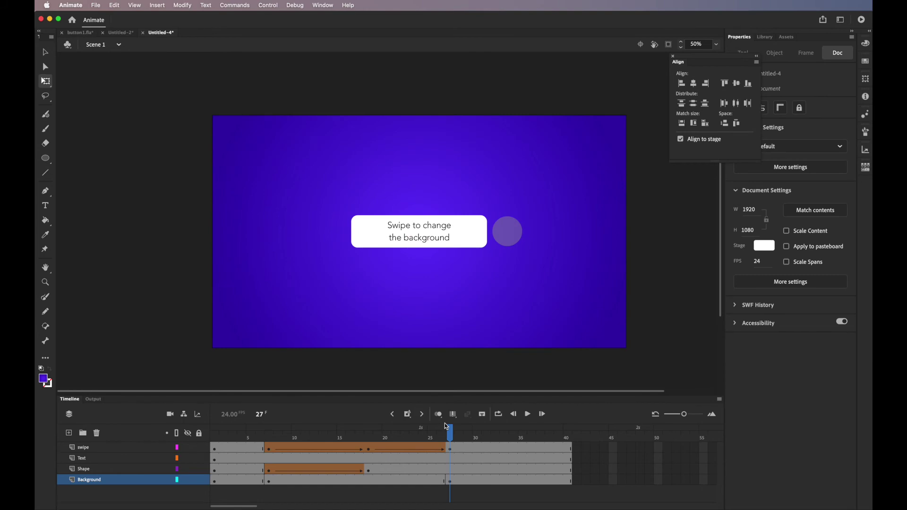
drag(446, 426, 268, 485)
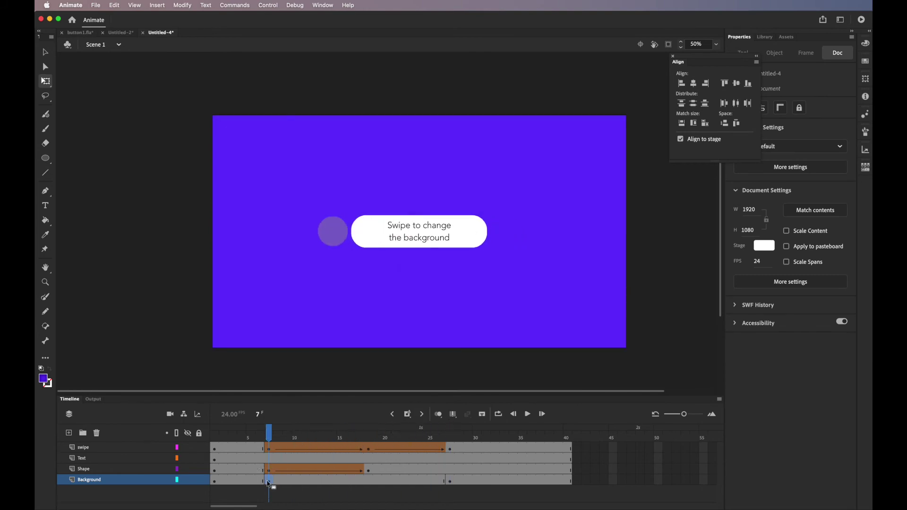
- Switch the frame 7 background keyframe's fill to a radial gradient
click(268, 481)
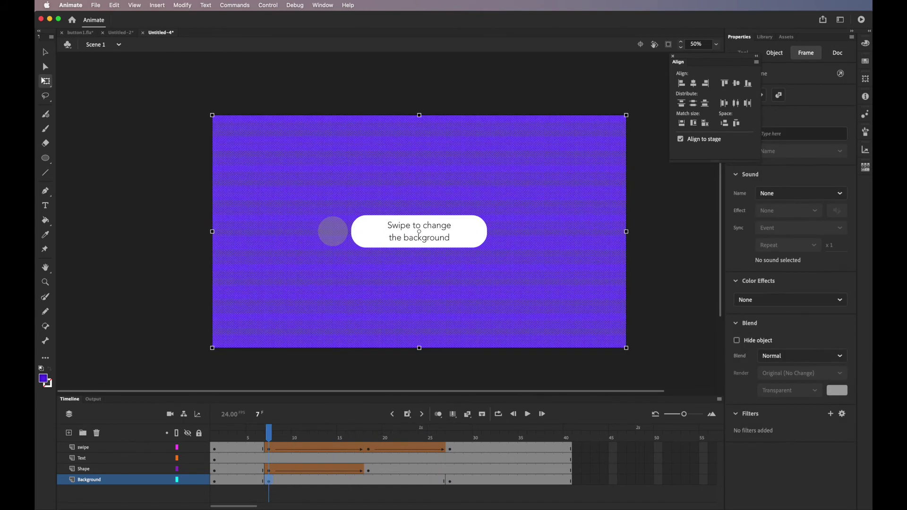
click(866, 44)
click(752, 55)
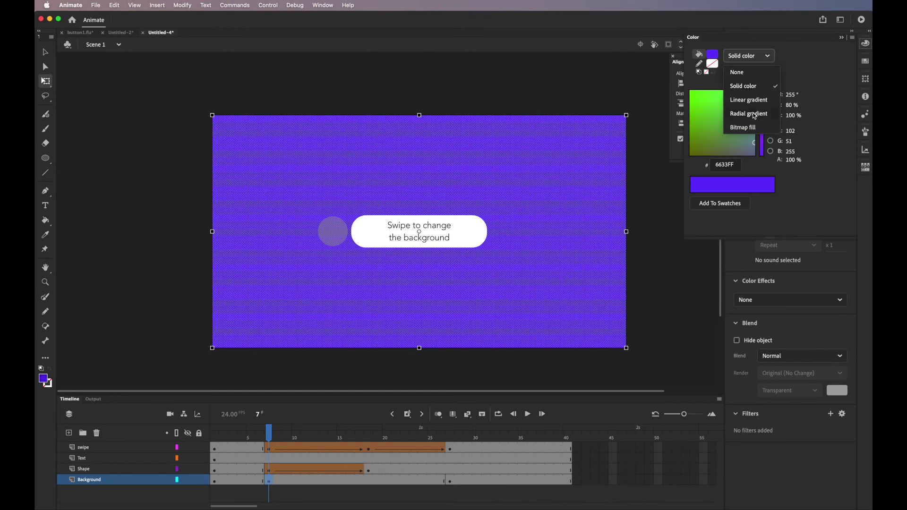
click(751, 114)
- Set the gradient's inner stop to FF3399 and its outer stop to light pink FF6FE1
double_click(692, 193)
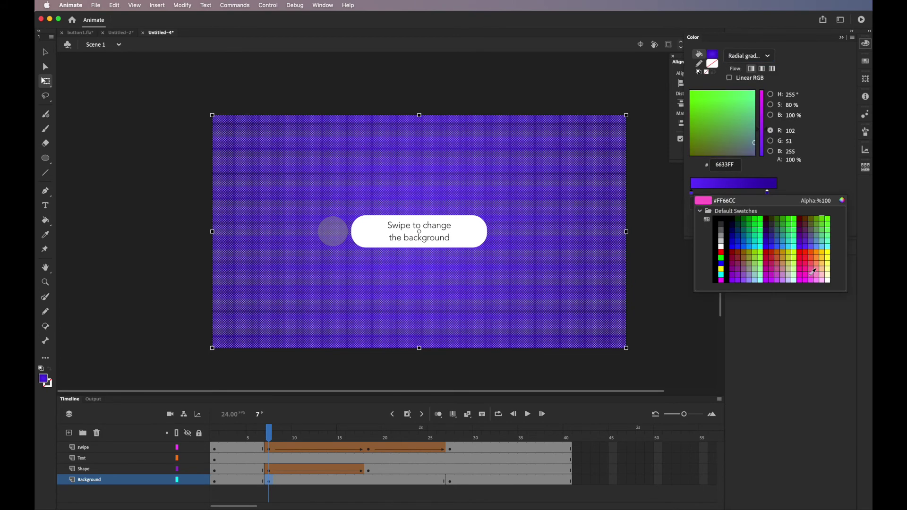
click(811, 265)
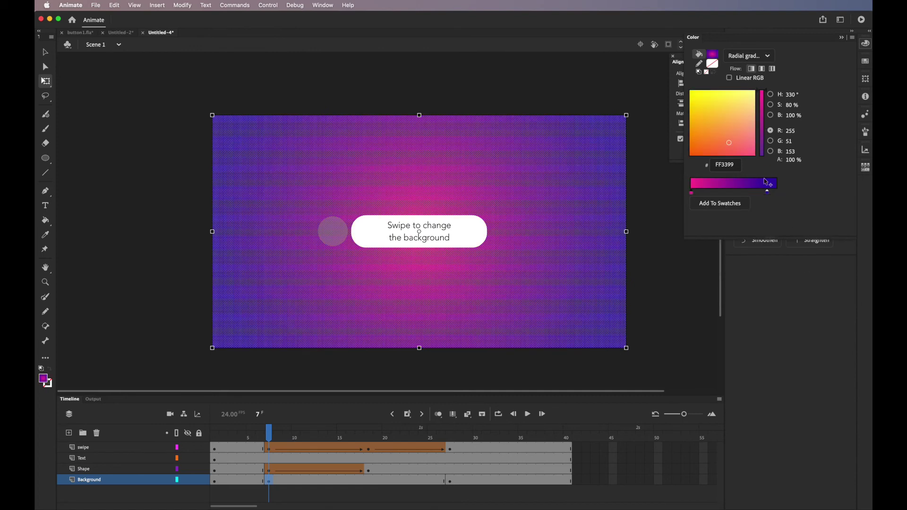
double_click(767, 192)
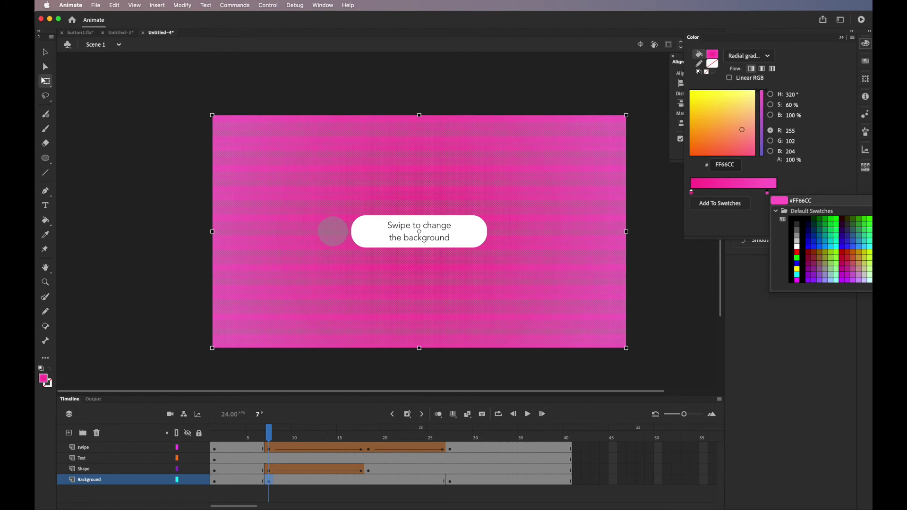
click(868, 201)
mouse_move(610, 269)
mouse_down()
mouse_move(611, 261)
mouse_move(614, 272)
mouse_up()
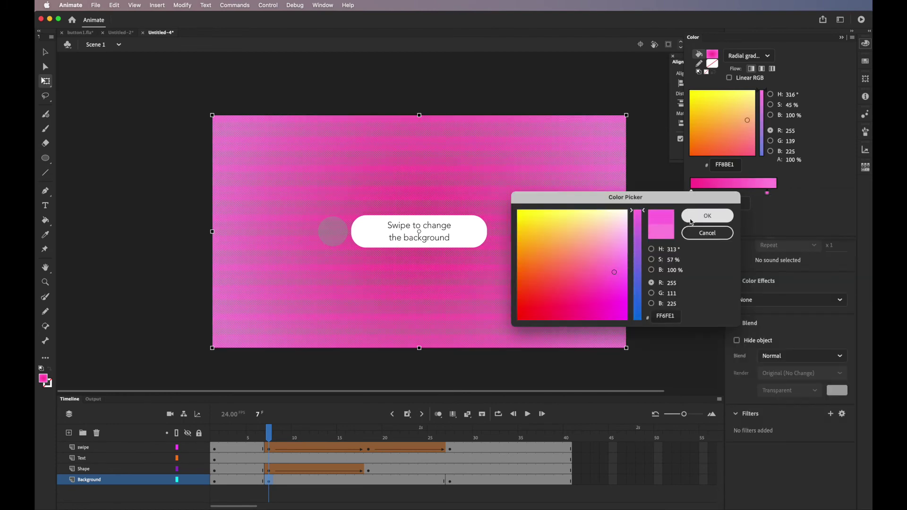
click(691, 218)
click(648, 242)
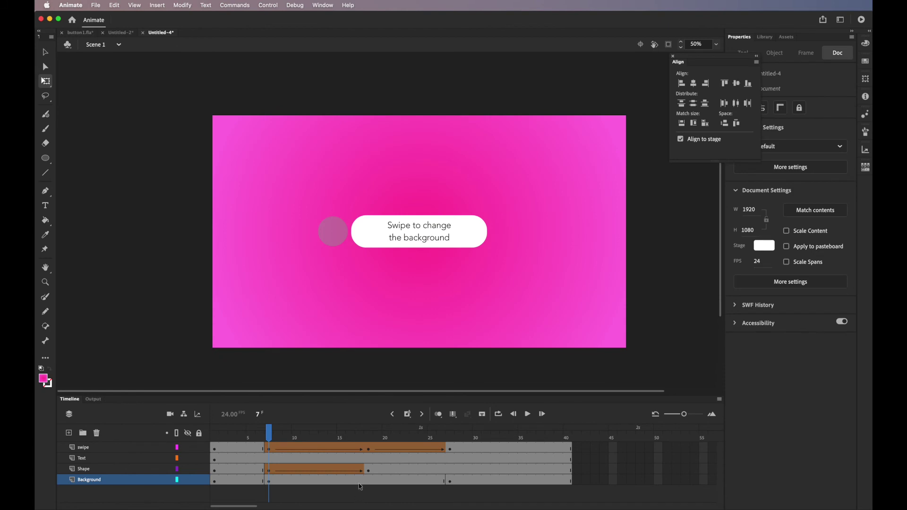
- Shape-tween the Background layer from frame 7 to 27 with a Quart ease-in-out
click(359, 481)
right_click(362, 481)
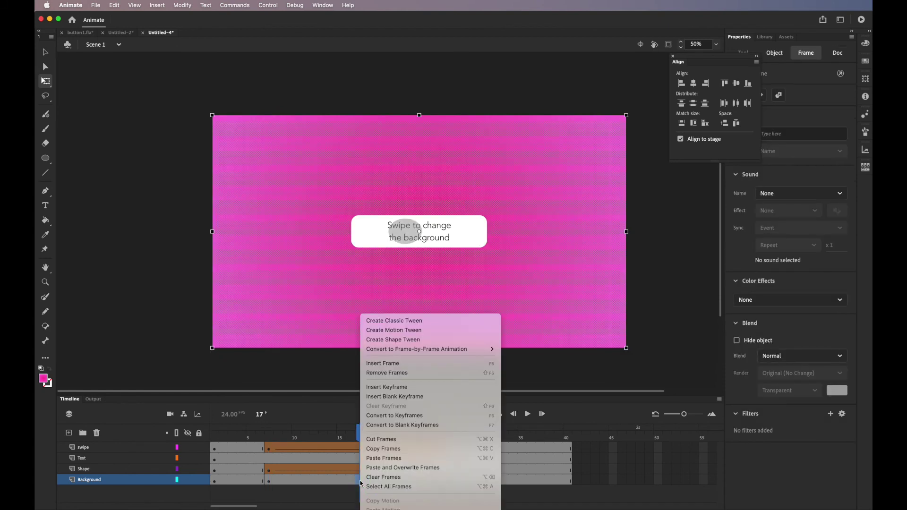
click(415, 340)
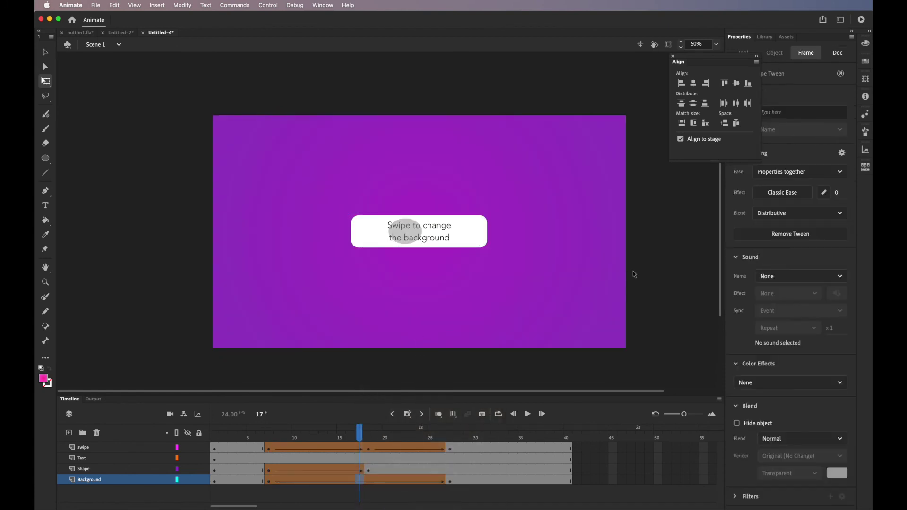
click(780, 196)
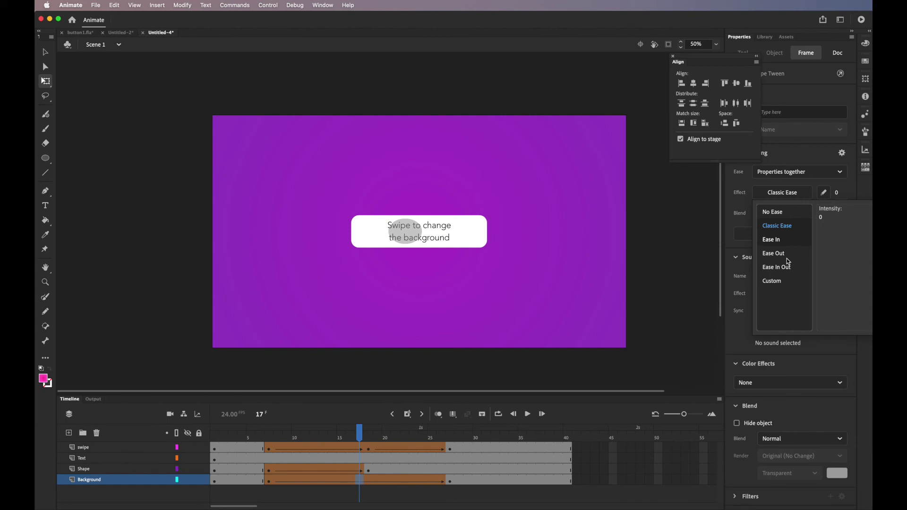
mouse_move(786, 267)
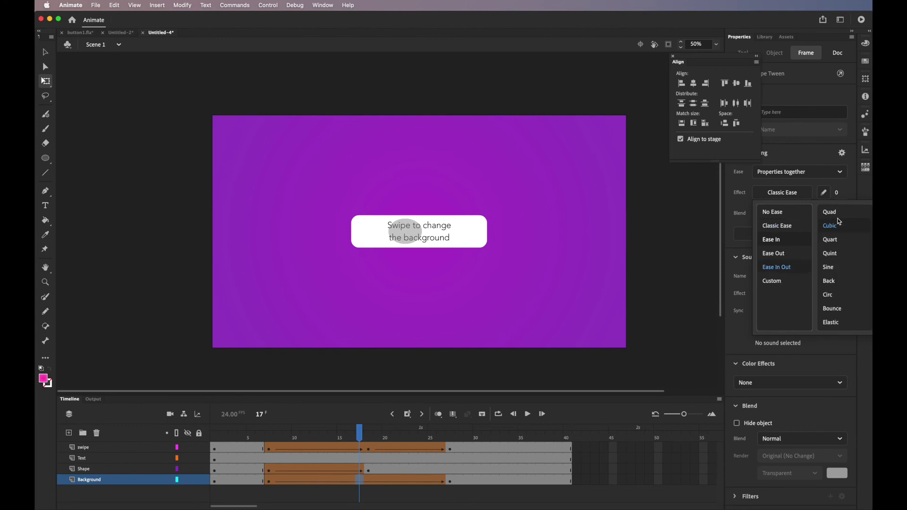
click(840, 243)
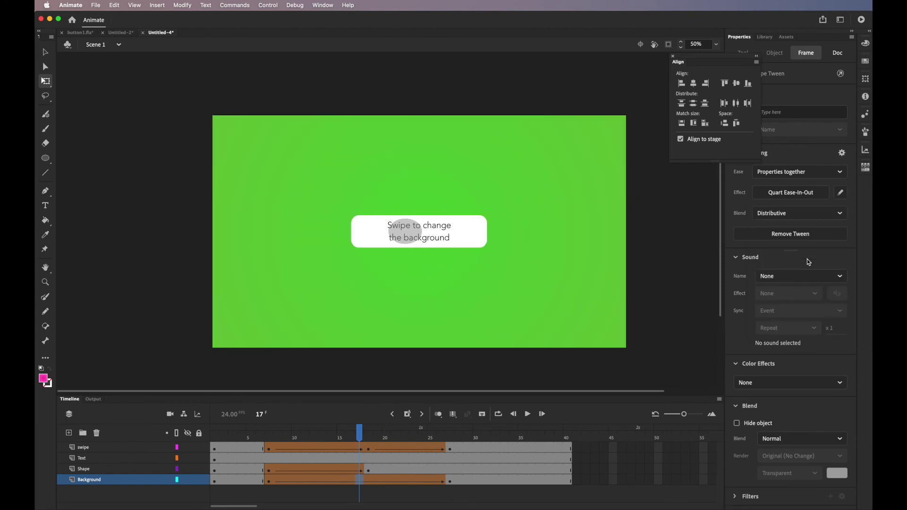
drag(370, 426, 250, 433)
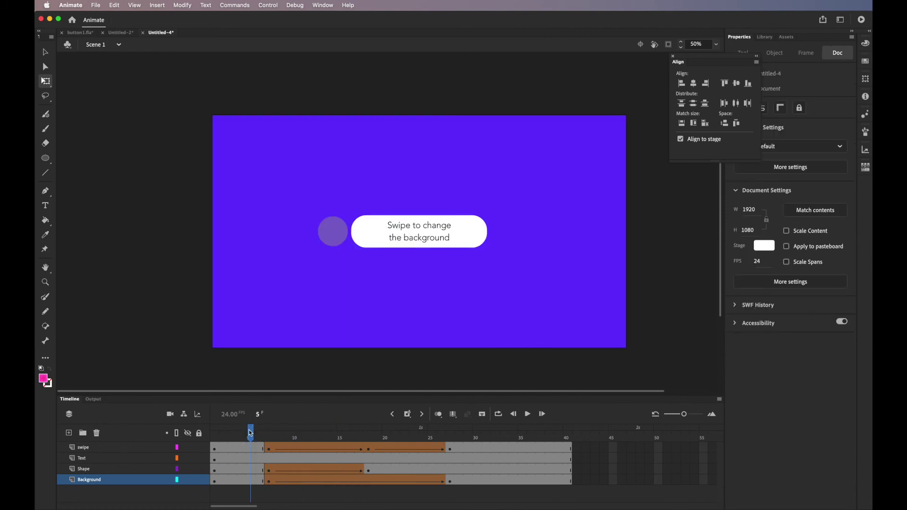
- Copy the pink frame 7 background keyframe and paste it into frame 1
click(216, 483)
click(263, 482)
right_click(269, 483)
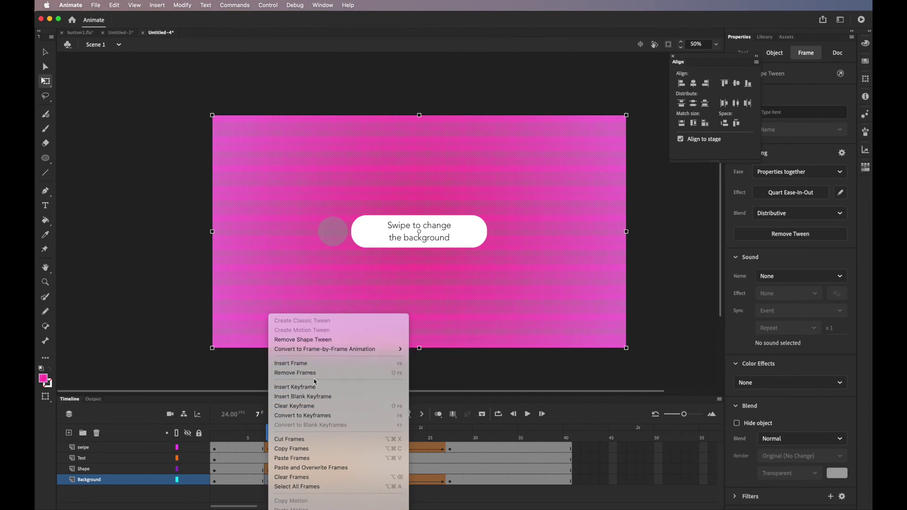
click(312, 448)
click(214, 482)
right_click(213, 483)
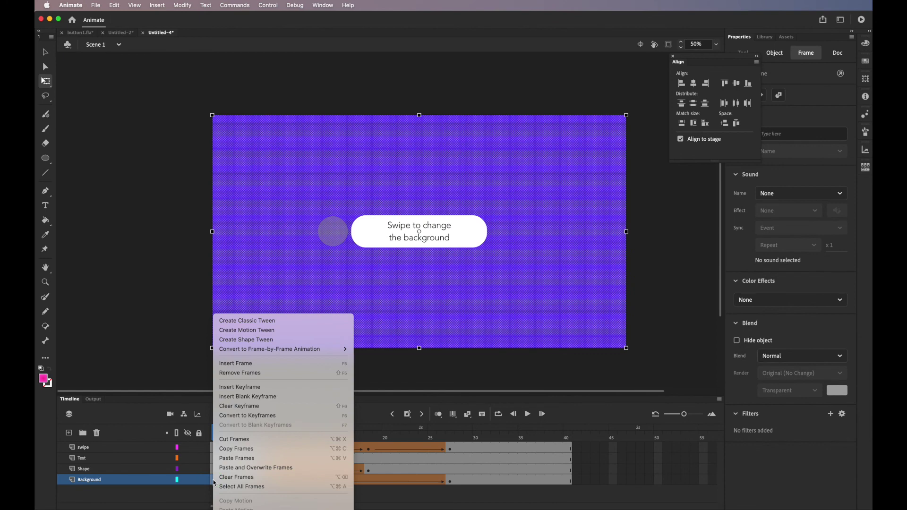
click(242, 459)
- Remove the shape tween on frames 1–7 and play the animation from the start
right_click(236, 481)
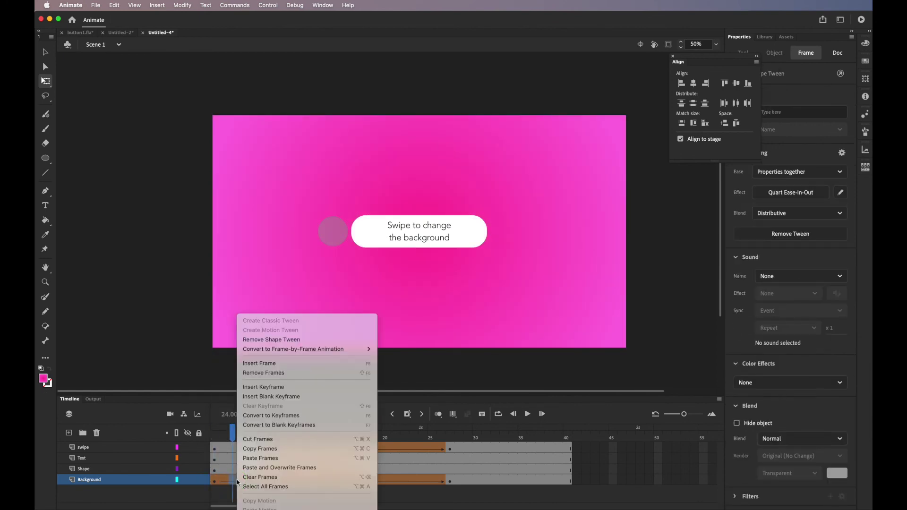
click(272, 339)
click(212, 435)
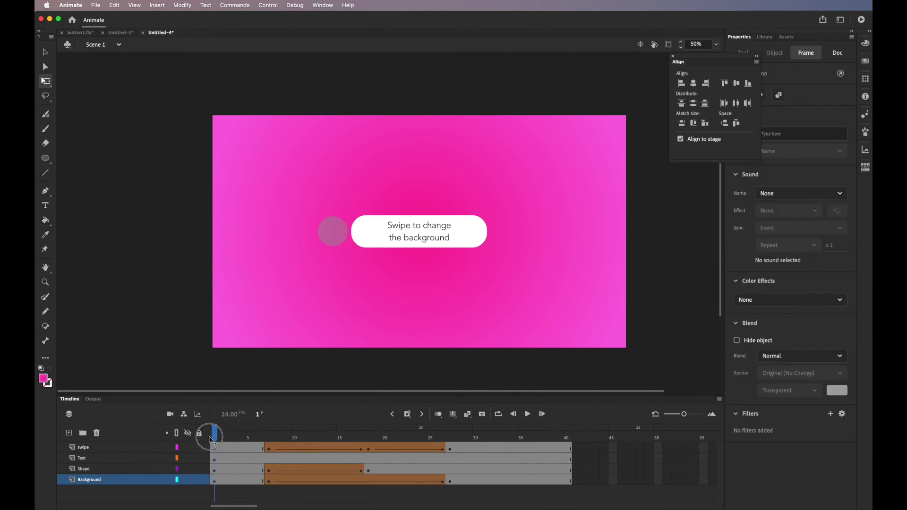
key(Return)
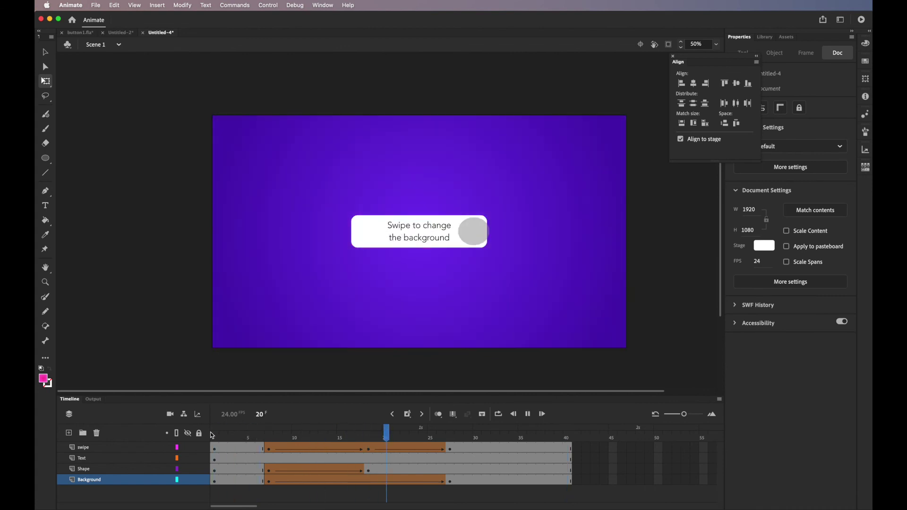
key(Return)
click(80, 469)
- Duplicate the Shape layer with Duplicate Layers to create Shape_copy above it
right_click(86, 468)
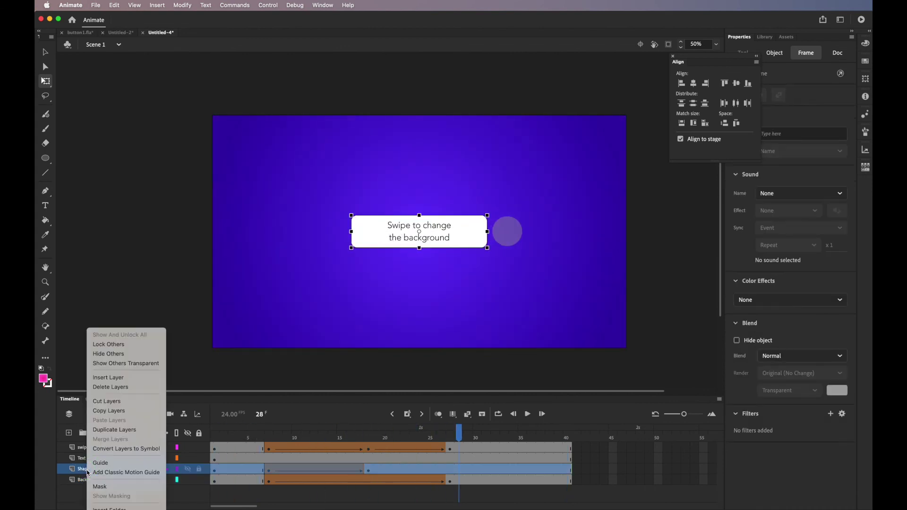
click(113, 430)
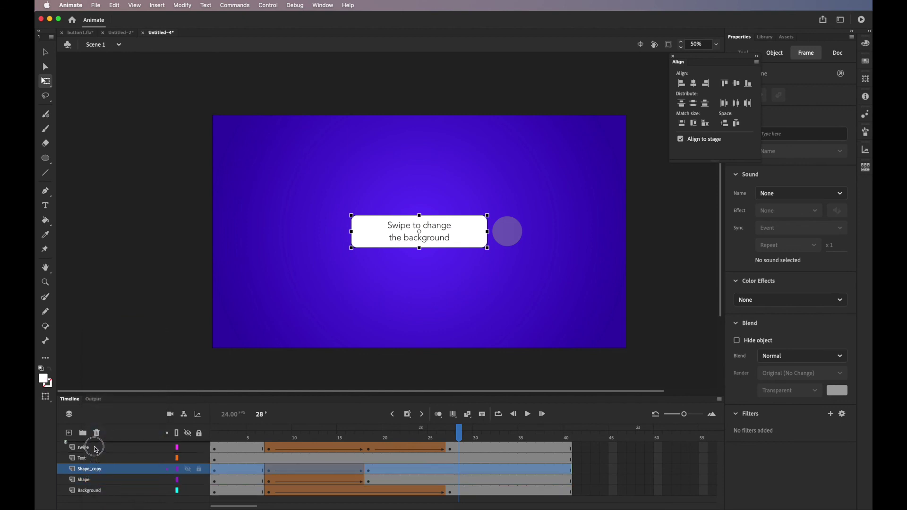